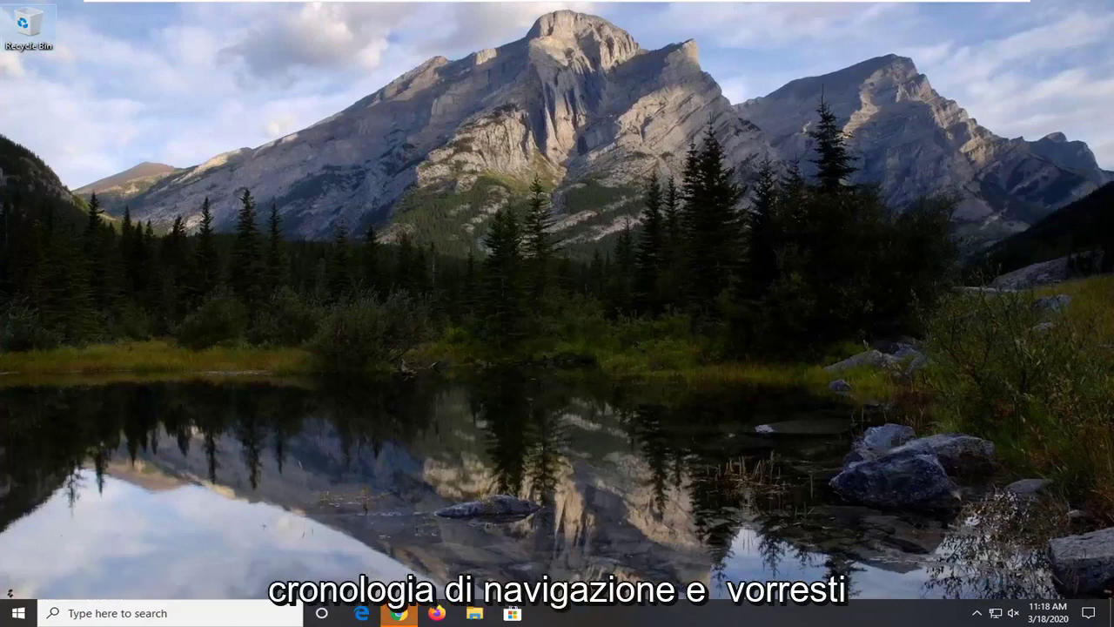
Search the Start menu for cmd and run Command Prompt as administrator
left_click(399, 613)
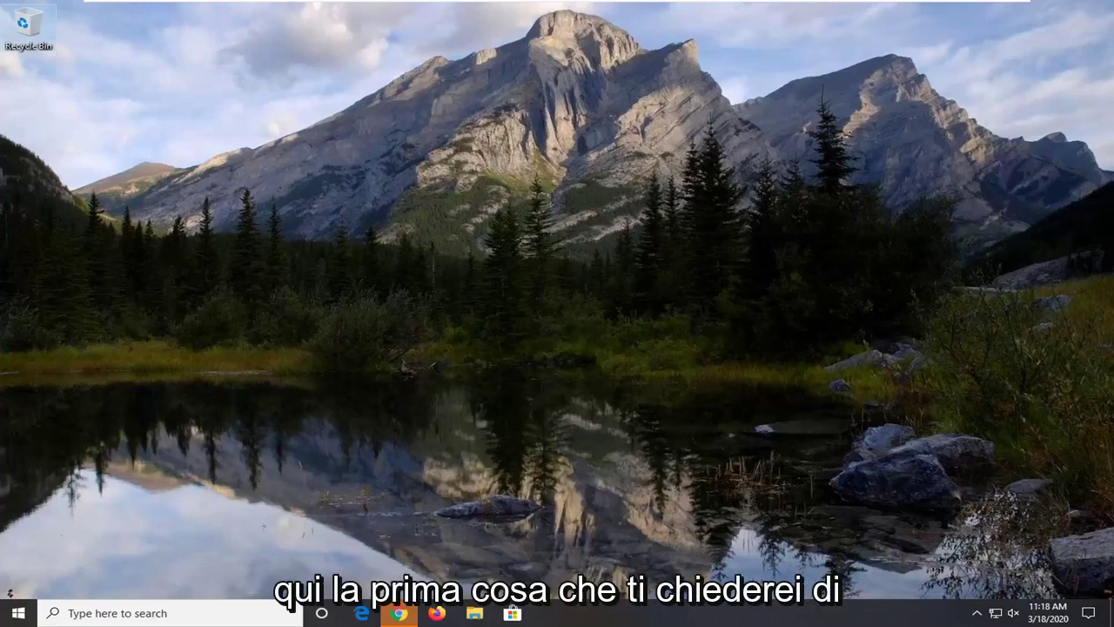
left_click(4, 619)
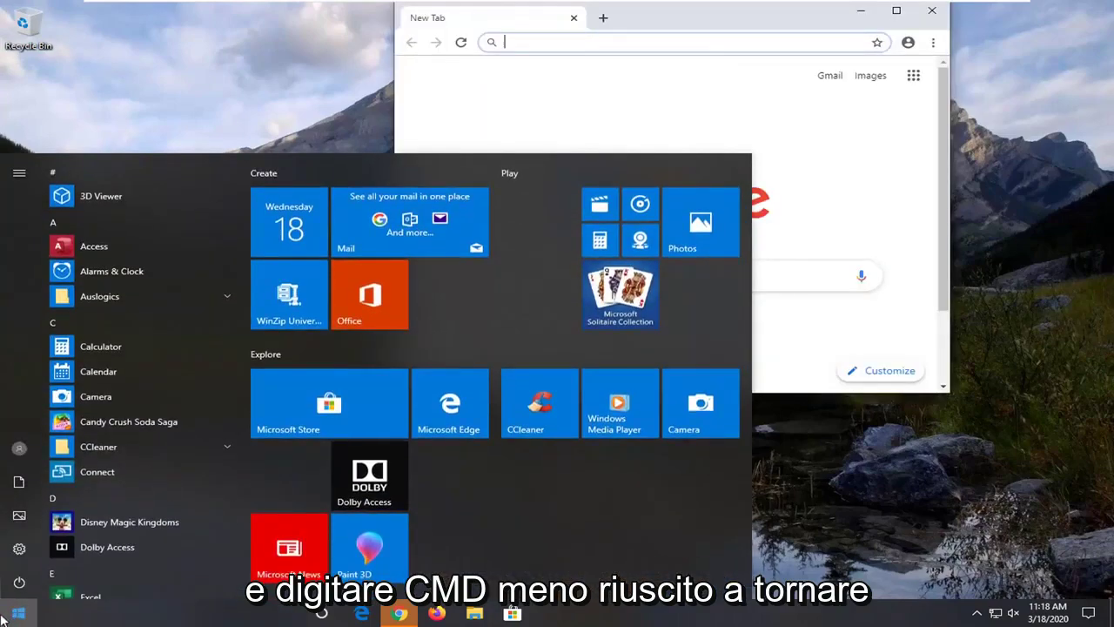
type("cmd")
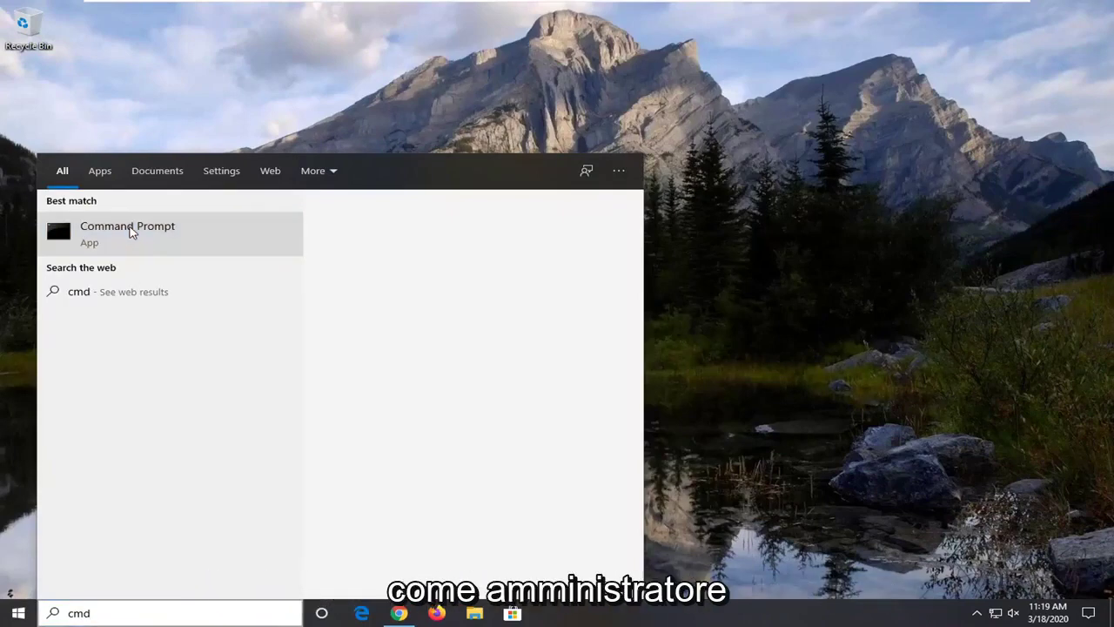
right_click(172, 240)
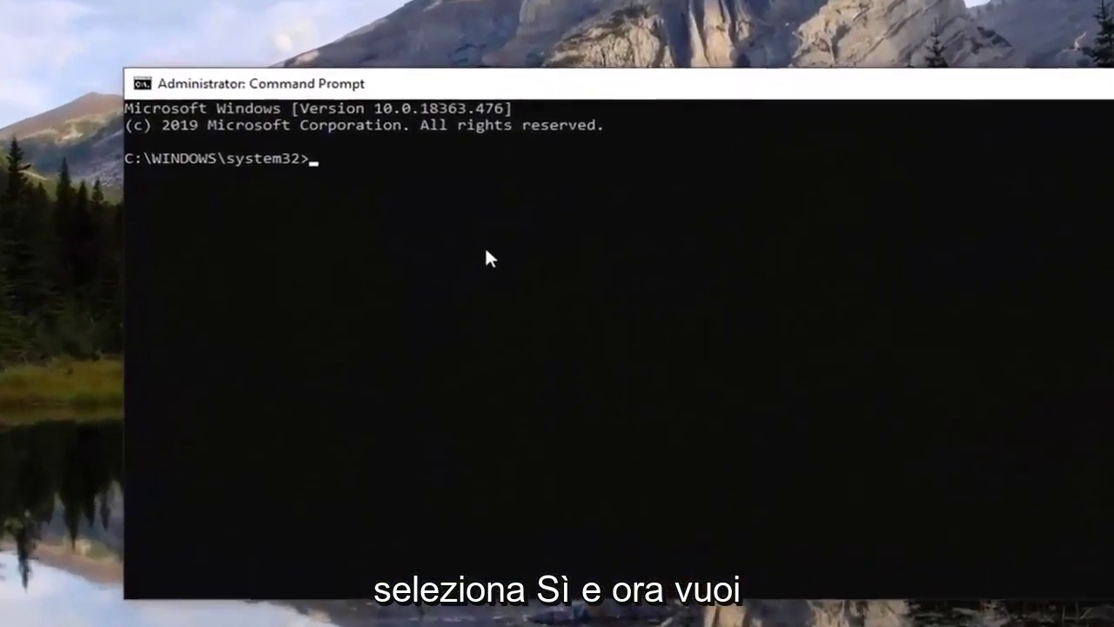
Run ipconfig/displaydns in Command Prompt, fixing a typo, to show the DNS cache
type("ipconfig/")
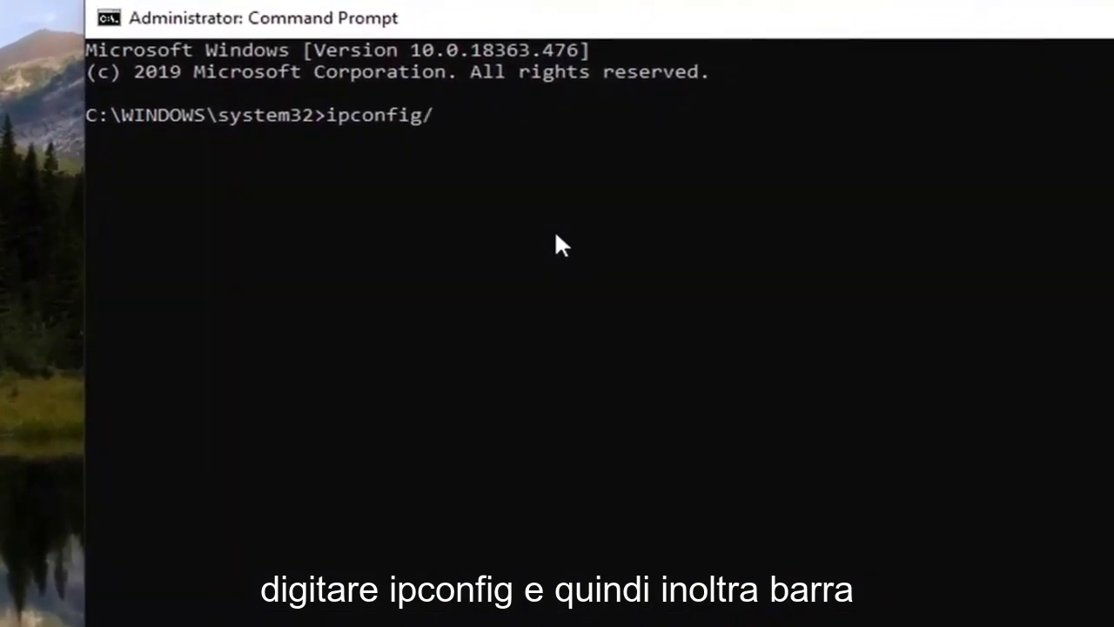
type("dus")
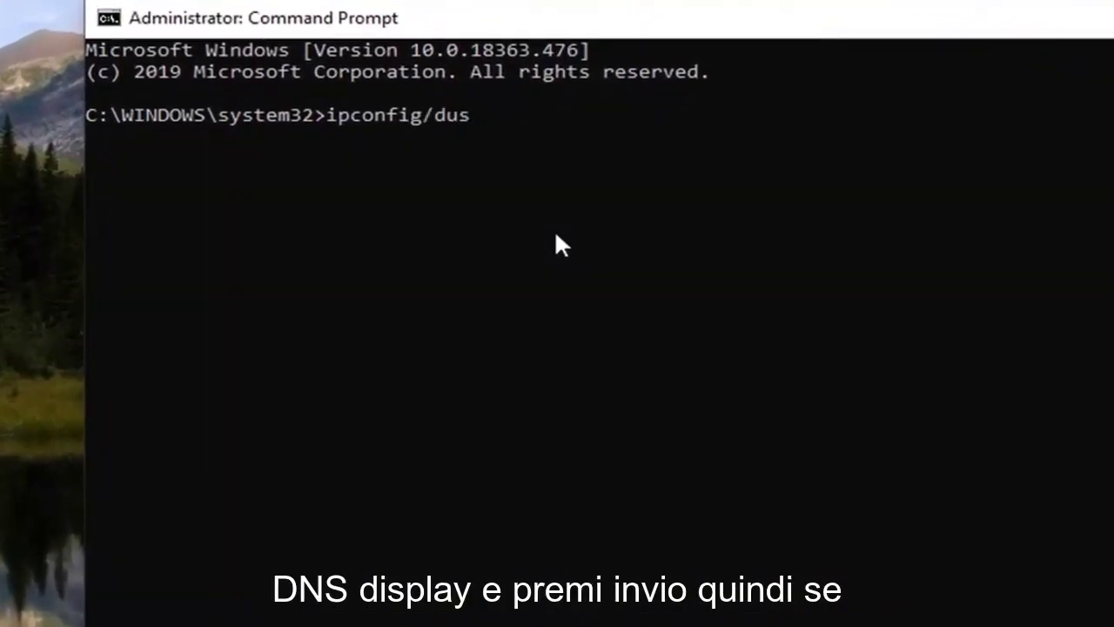
key("BackSpace")
key("BackSpace")
type("isplaydns")
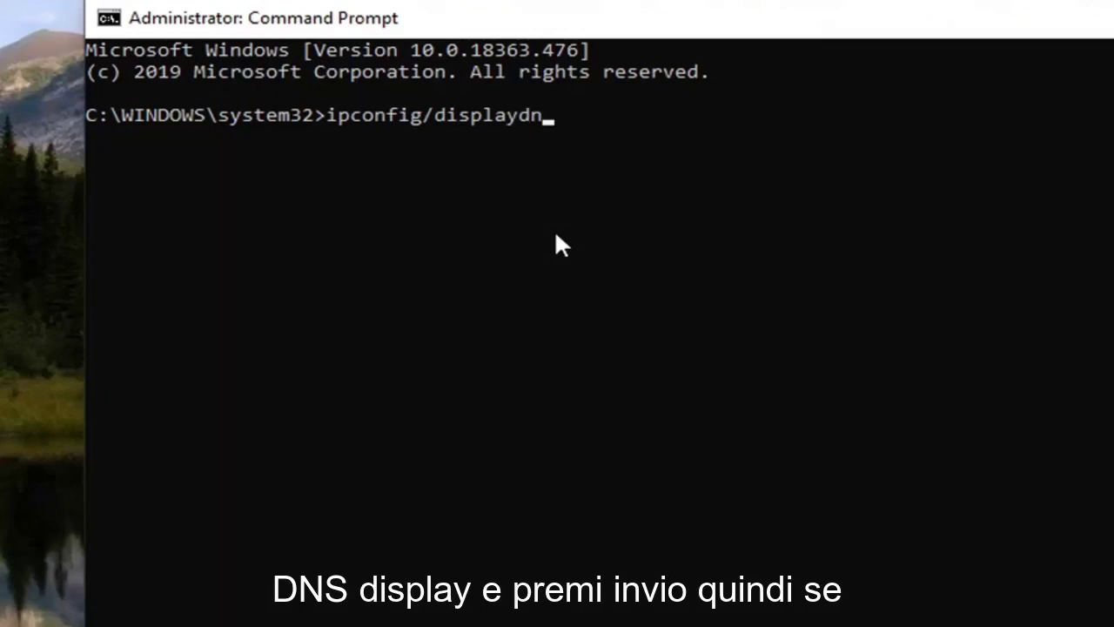
key("Return")
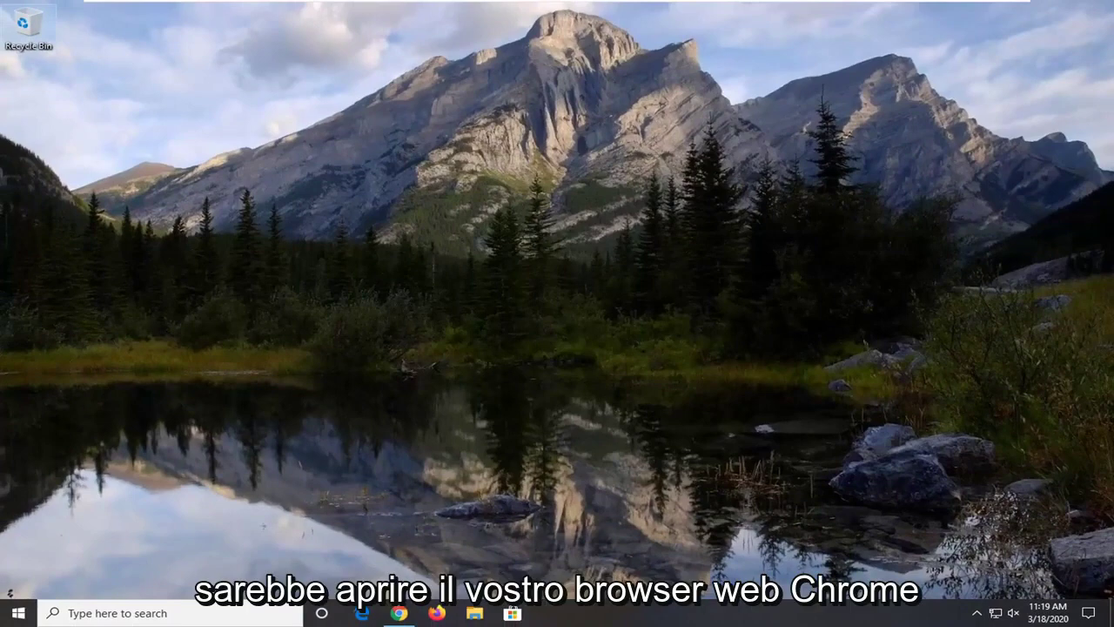
Open Chrome maximized and navigate to myactivity.google.com
left_click(398, 613)
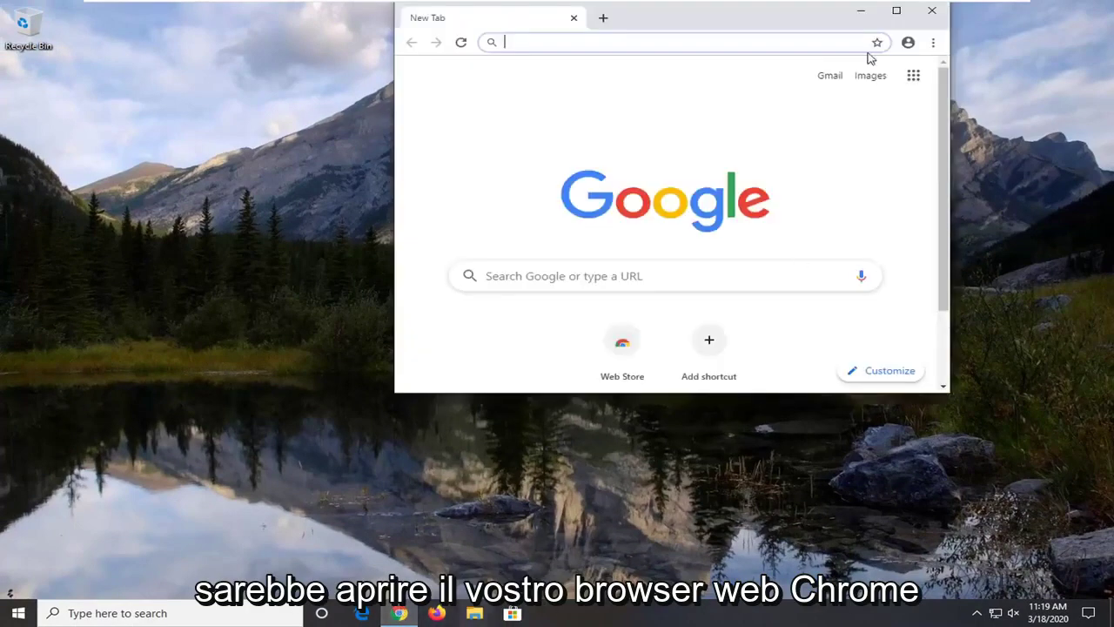
left_click(900, 13)
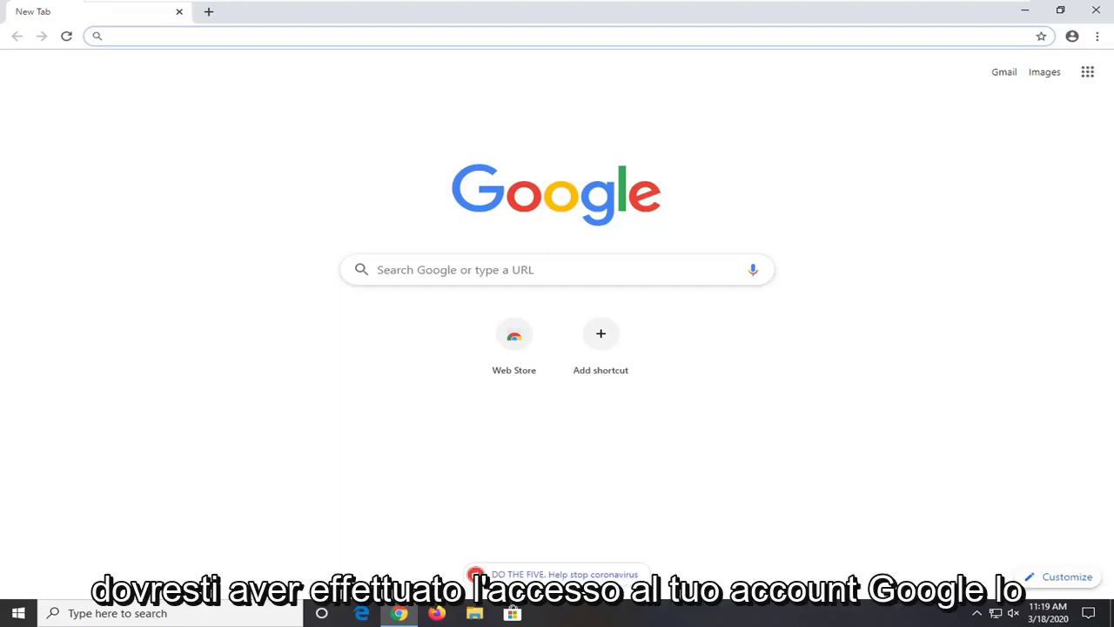
left_click(493, 36)
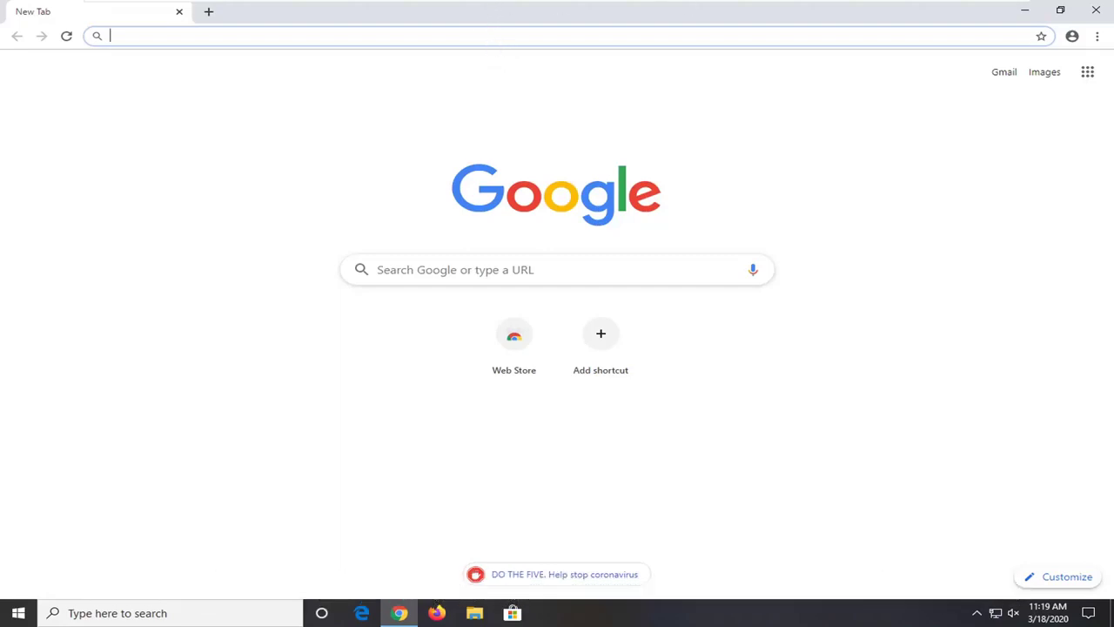
type("myactivity.google.com")
left_click(241, 61)
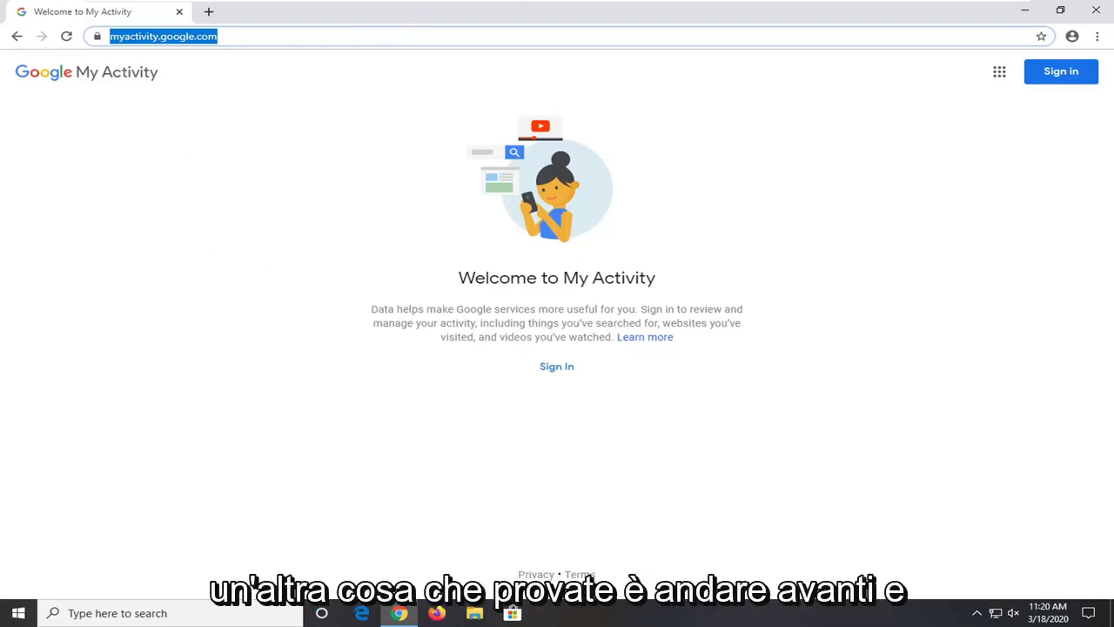
left_click_drag(353, 39, 13, 33)
type("https://www.ccleaner.com/recuva")
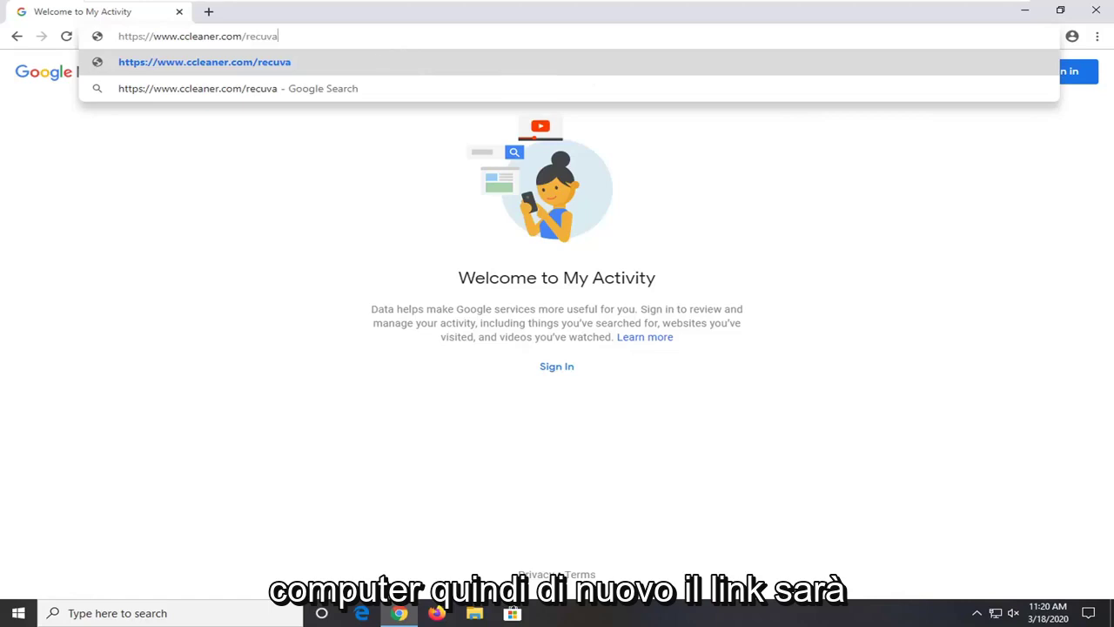
key("Return")
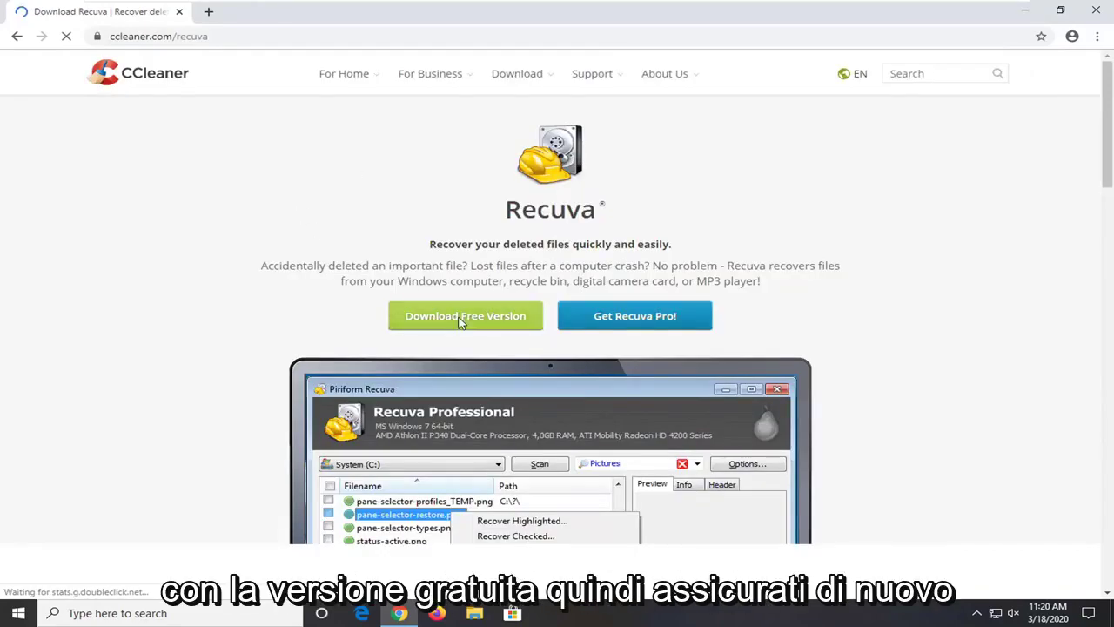
Scroll to the pricing cards and choose the Free Download edition
scroll(427, 191, "down", 7)
scroll(426, 191, "down", 5)
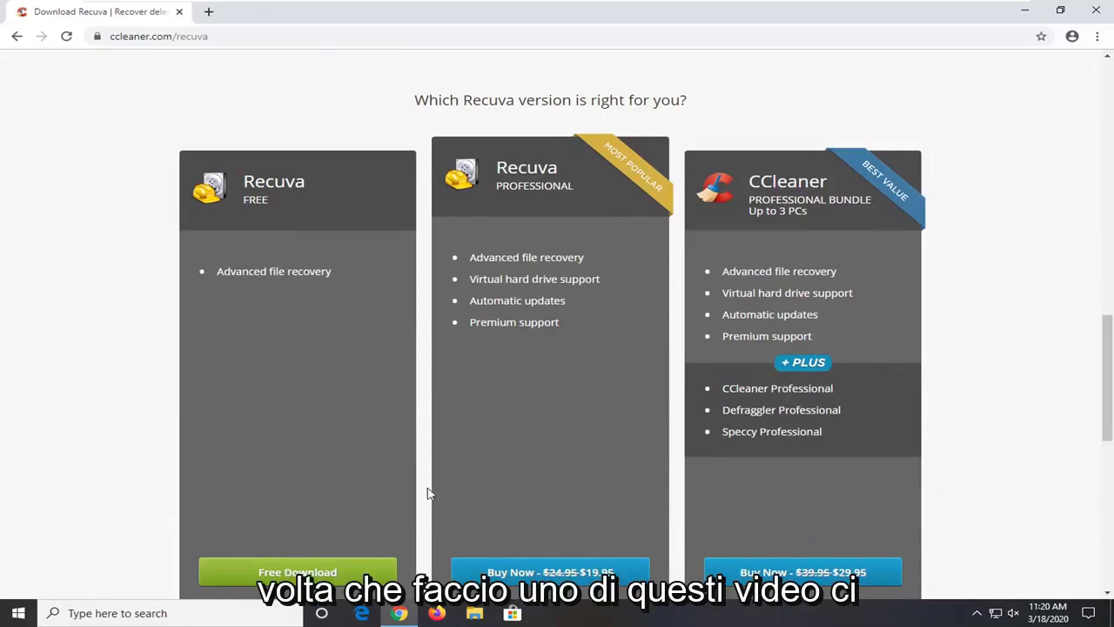
scroll(444, 357, "down", 1)
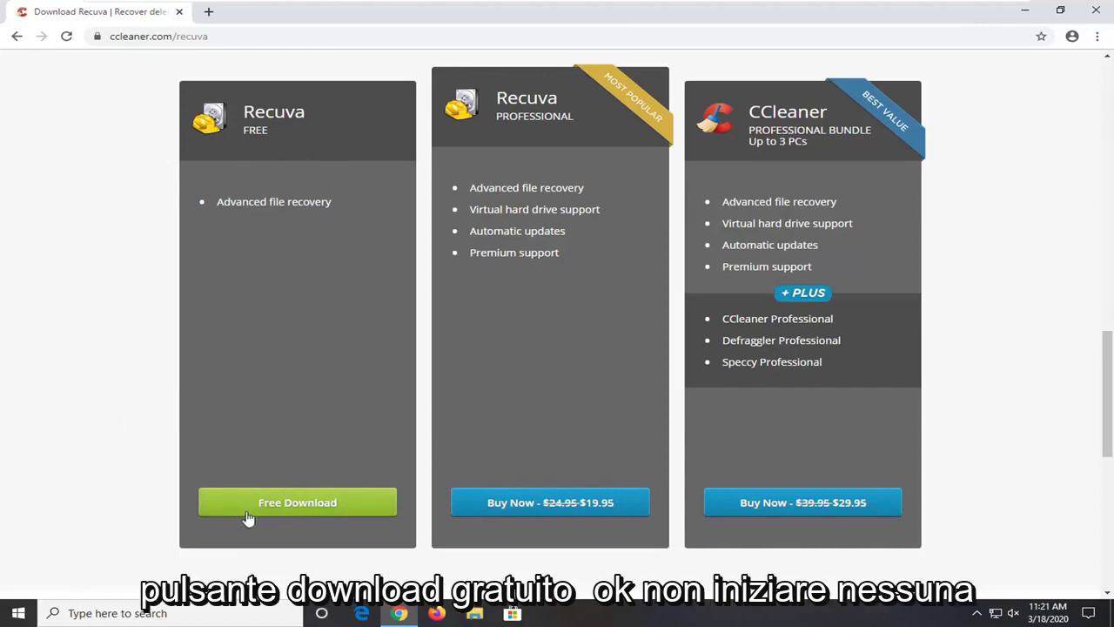
scroll(641, 312, "up", 2)
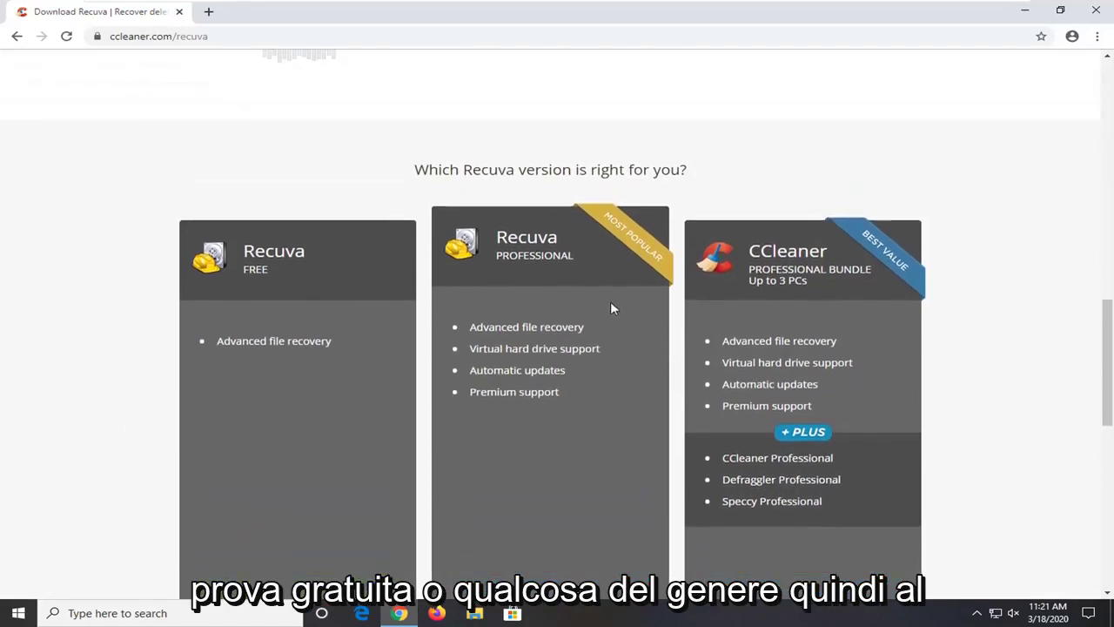
scroll(657, 313, "down", 2)
scroll(336, 430, "down", 1)
scroll(323, 503, "up", 1)
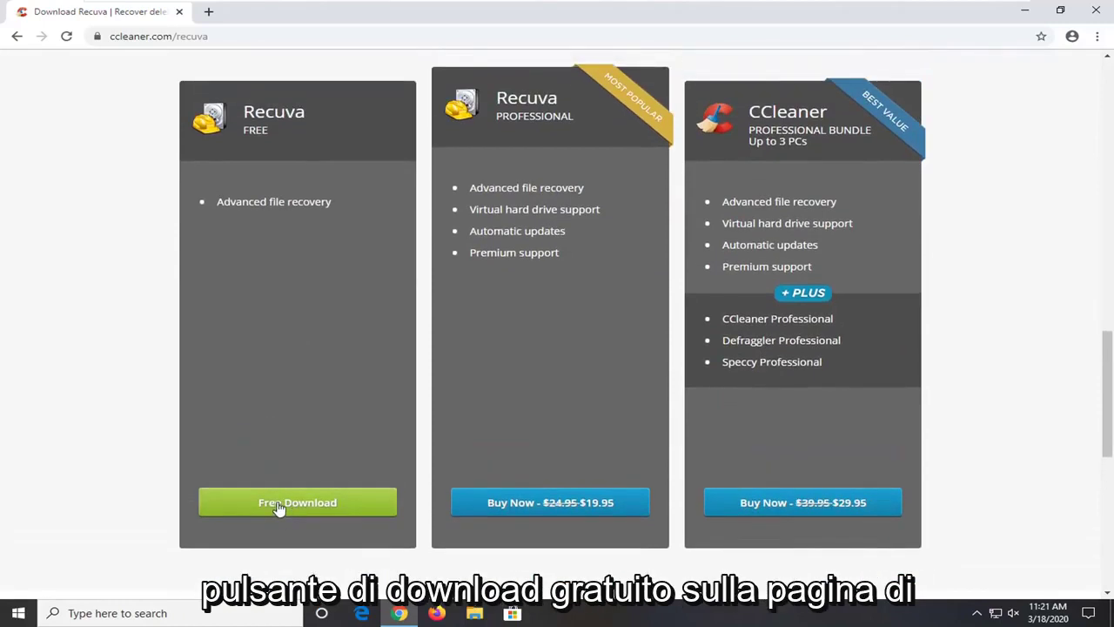
left_click(286, 507)
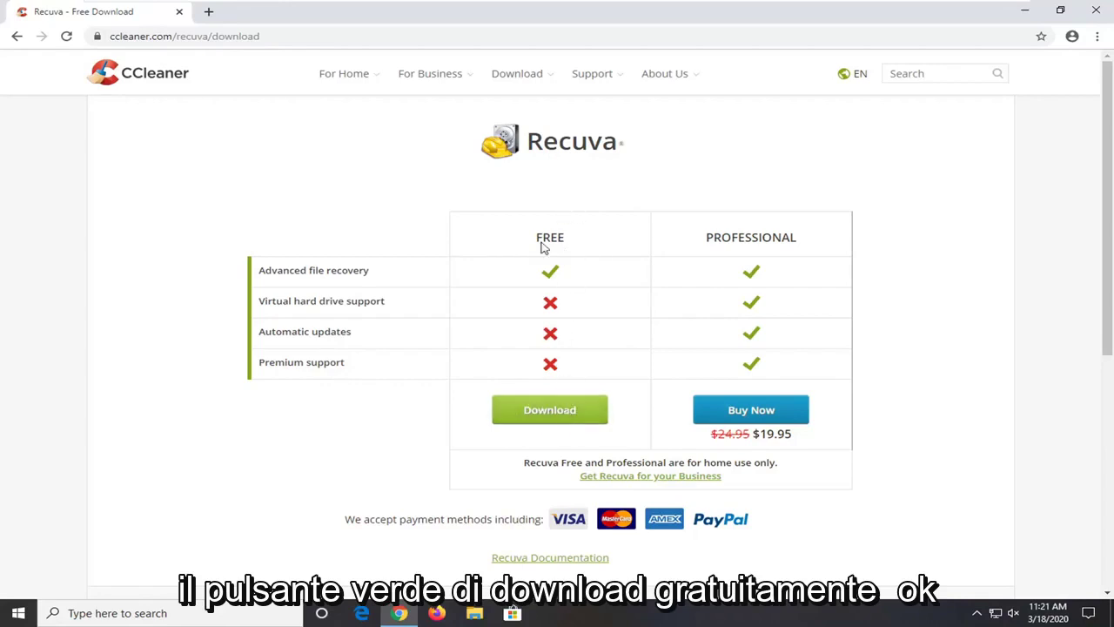
Download the free Recuva installer rcsetup153.exe and launch it from the download bar
left_click(541, 416)
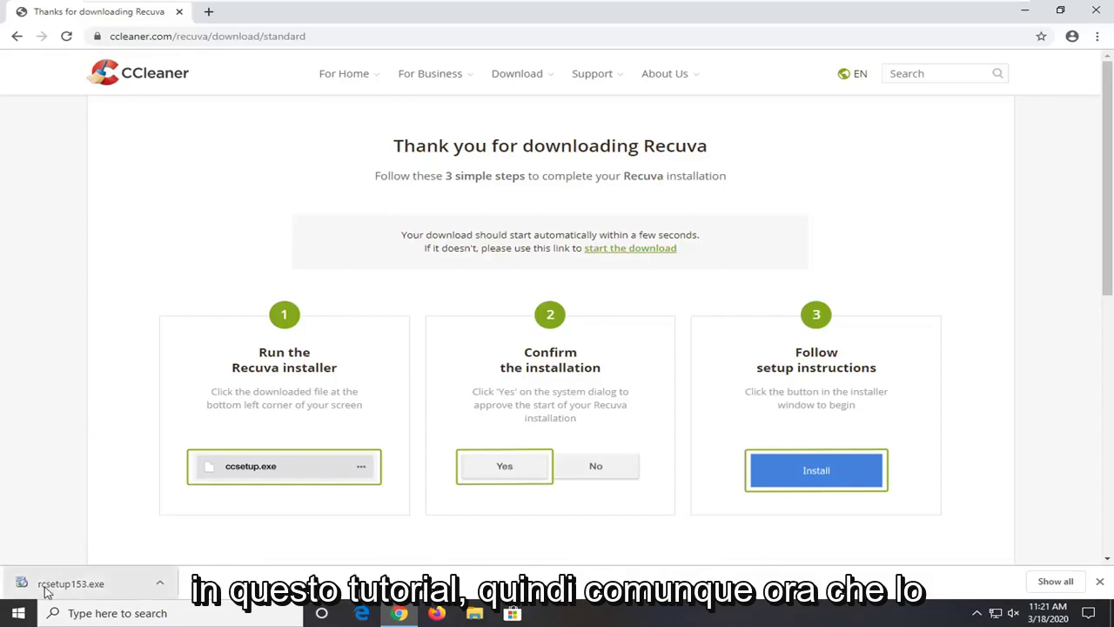
left_click(97, 583)
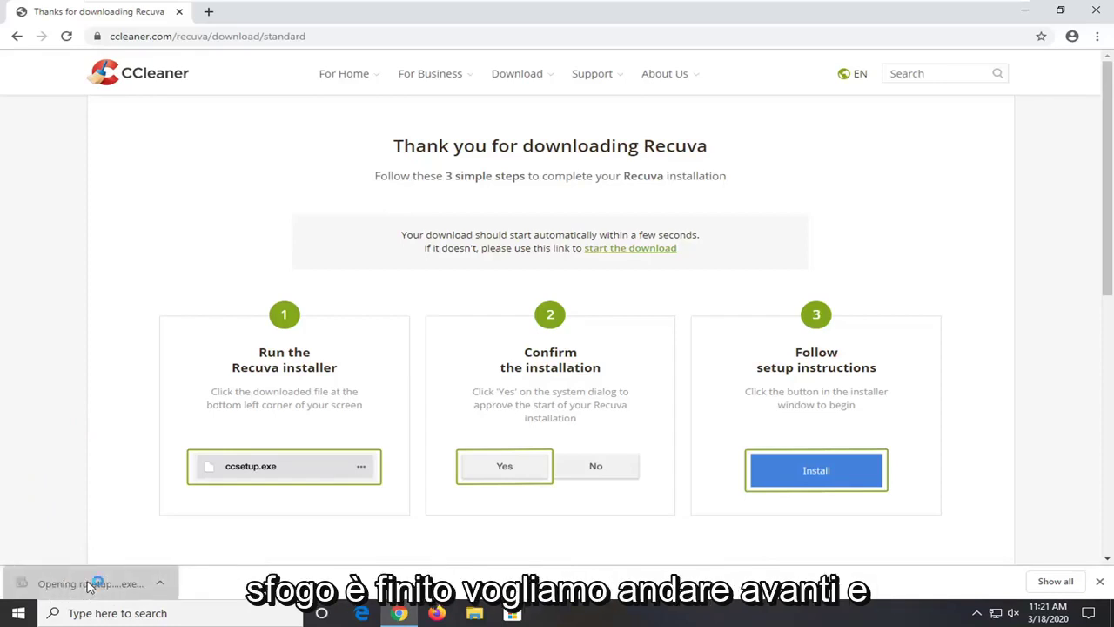
Approve the Recuva Installer in User Account Control and close Chrome
left_click(478, 401)
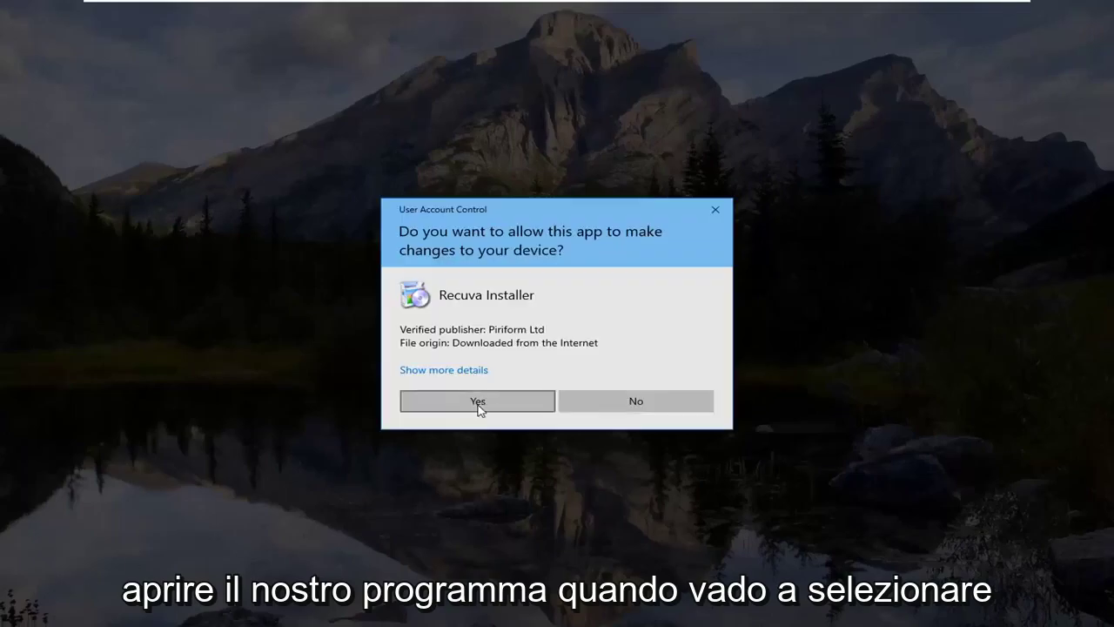
left_click(1093, 14)
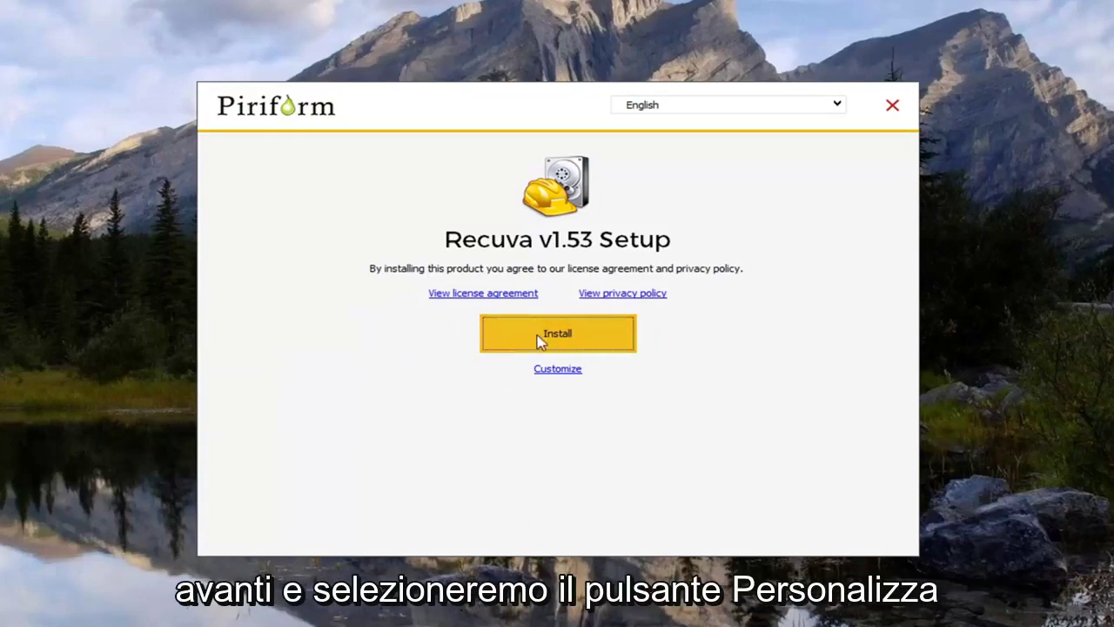
Custom-install Recuva without auto-updates, Start Menu shortcuts or Recycle Bin option, then run it
left_click(543, 370)
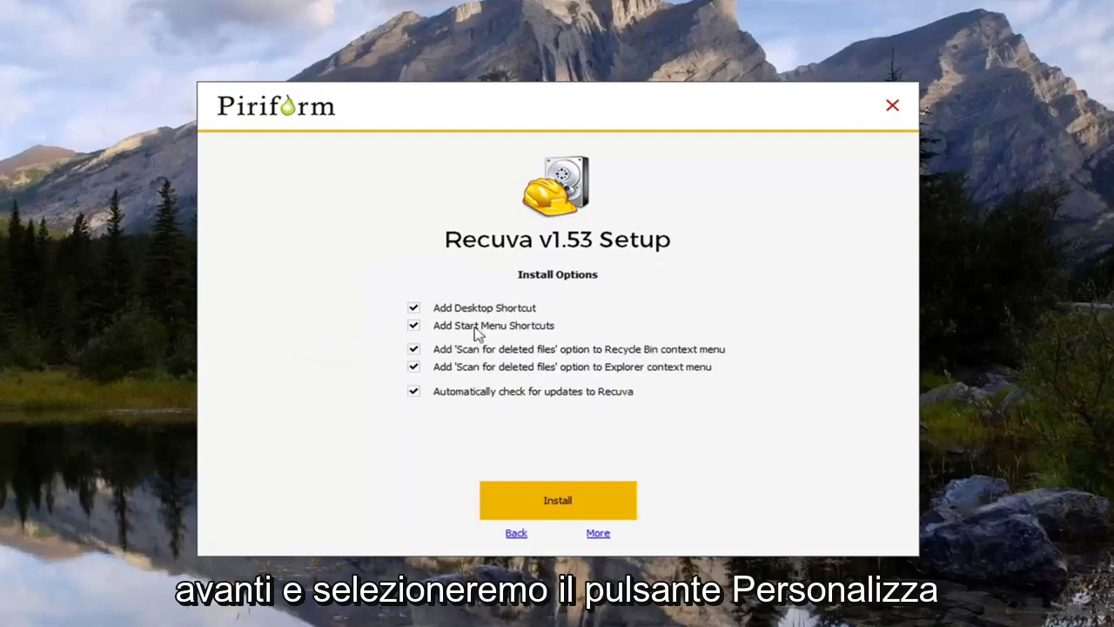
left_click(469, 400)
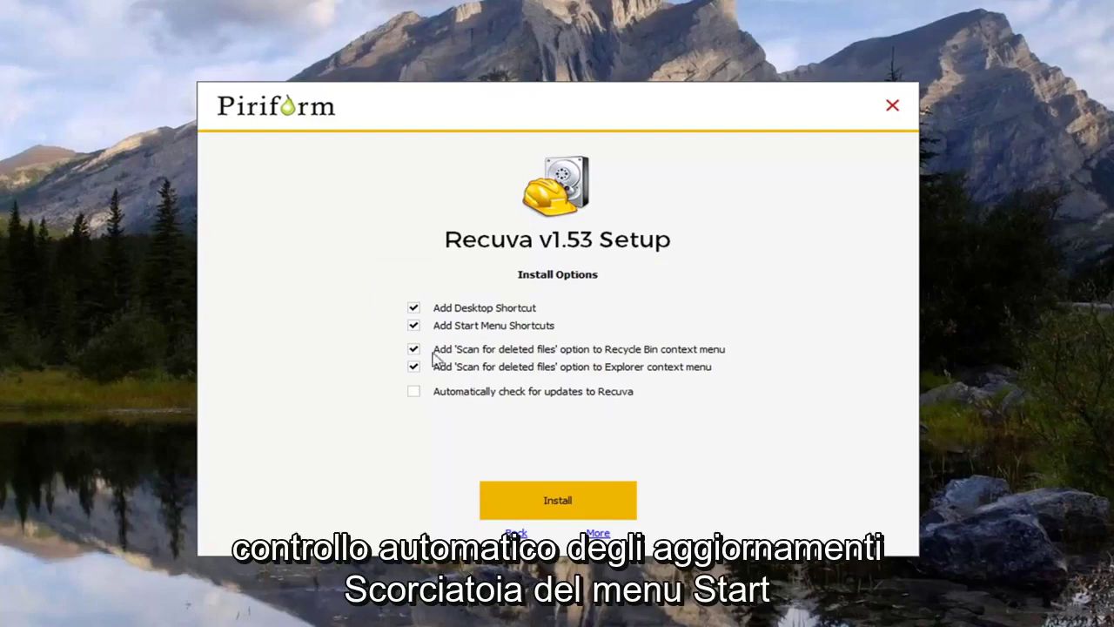
left_click(458, 330)
left_click(461, 352)
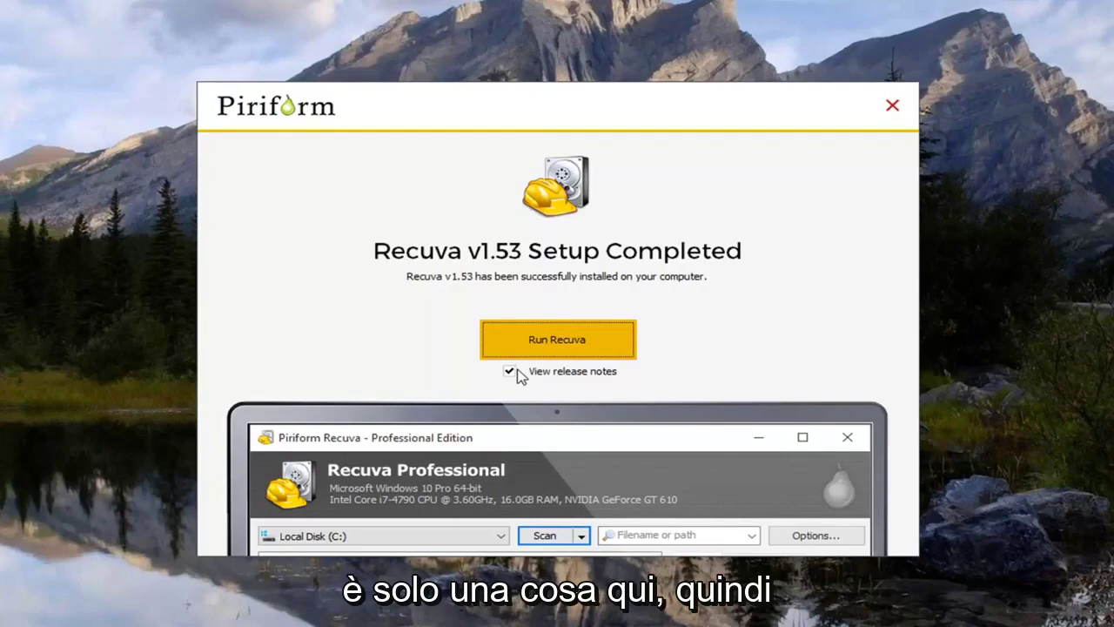
left_click(517, 370)
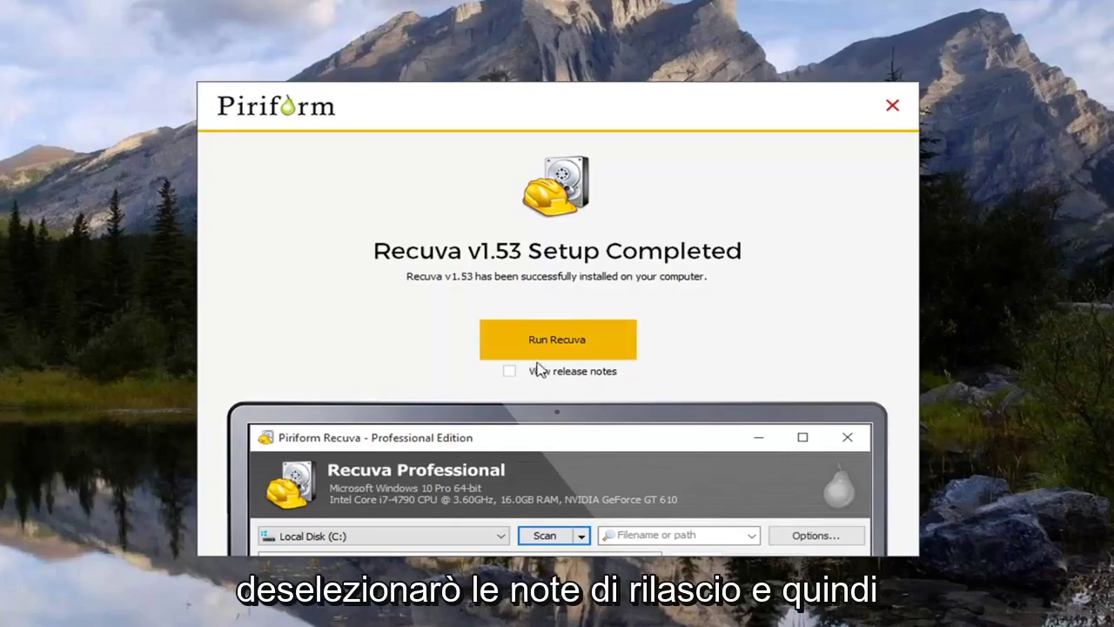
left_click(585, 346)
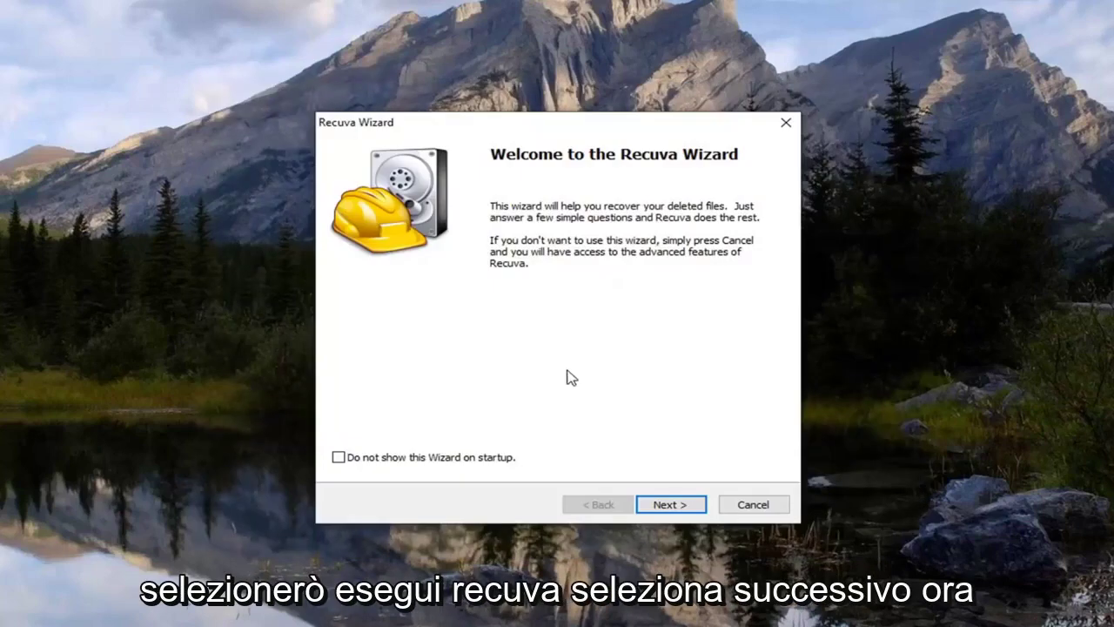
Advance the wizard keeping All Files and choose In a specific location
left_click(666, 511)
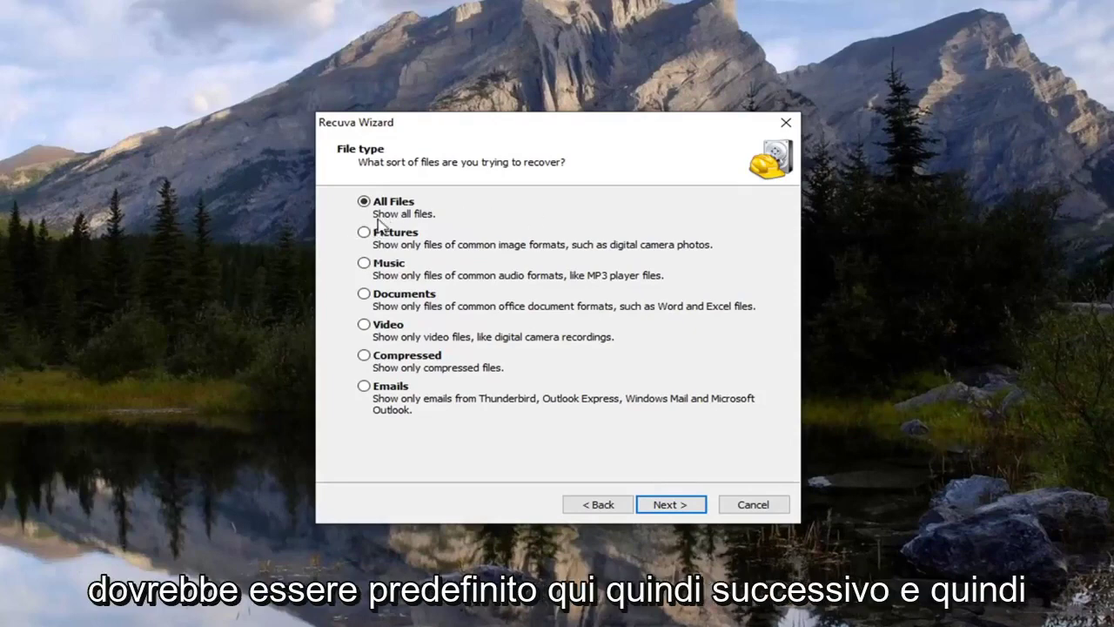
left_click(658, 513)
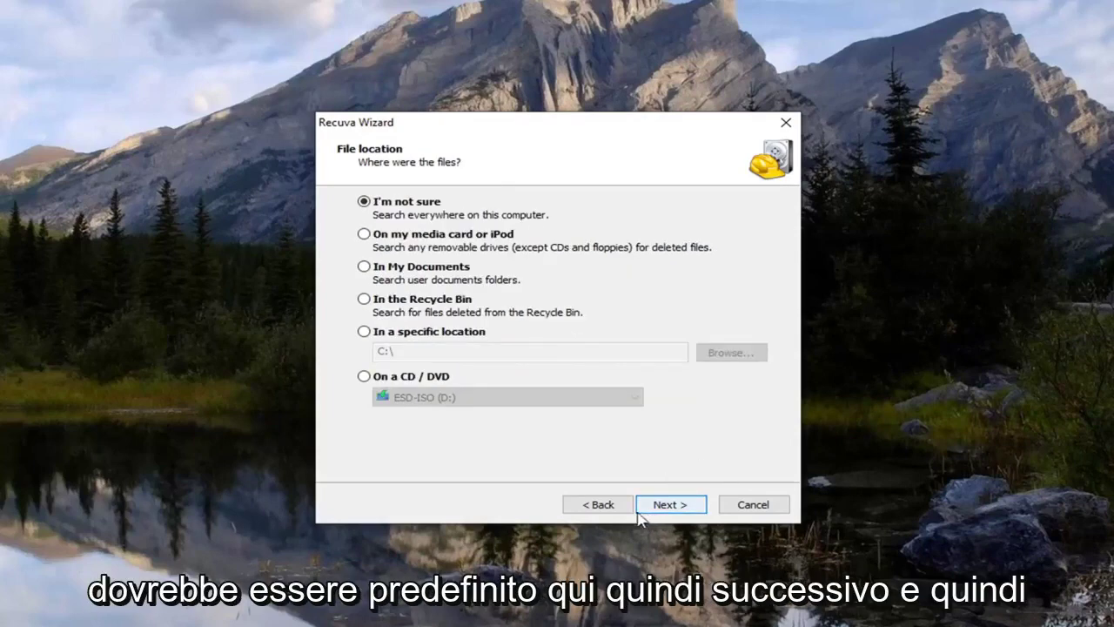
left_click(364, 334)
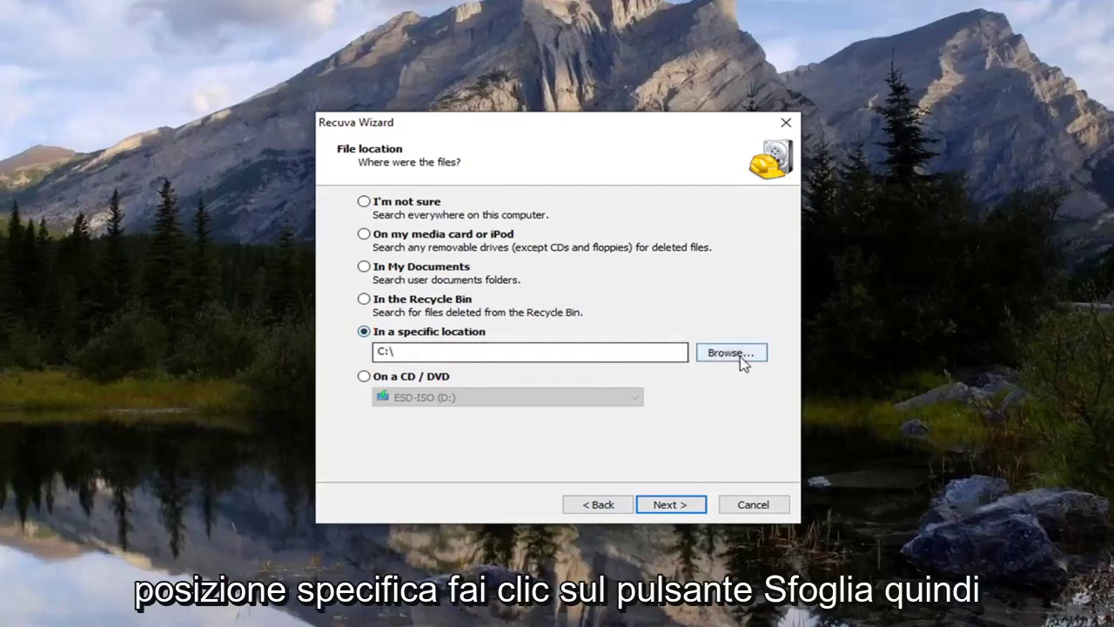
In Browse For Folder, expand Local Disk (C:) > Users > the user's profile folder
left_click(729, 357)
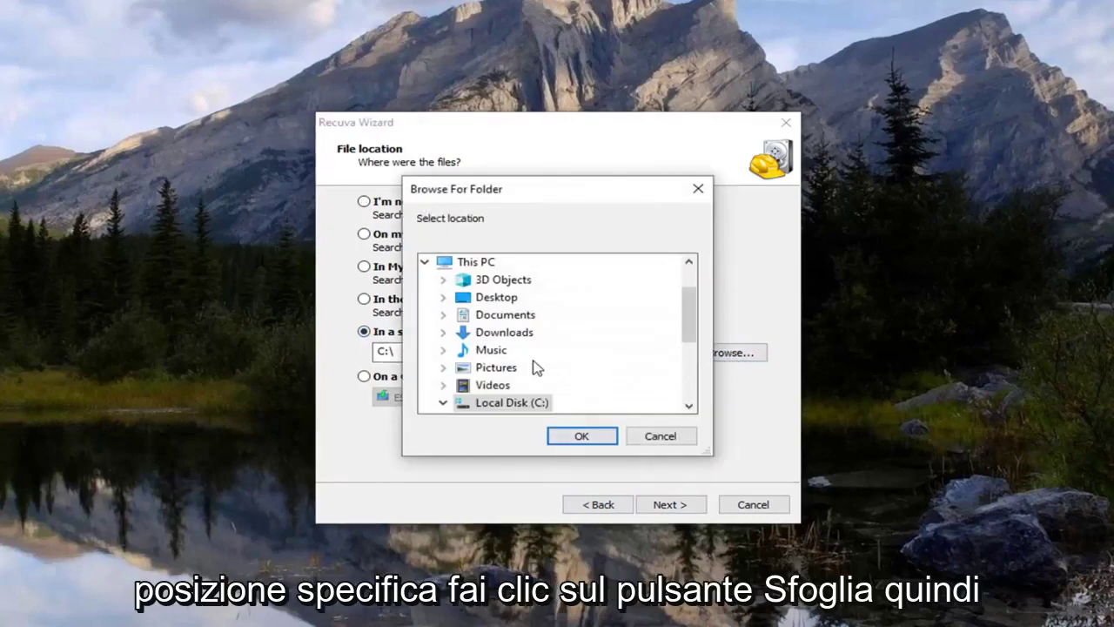
scroll(515, 378, "down", 1)
left_click(492, 352)
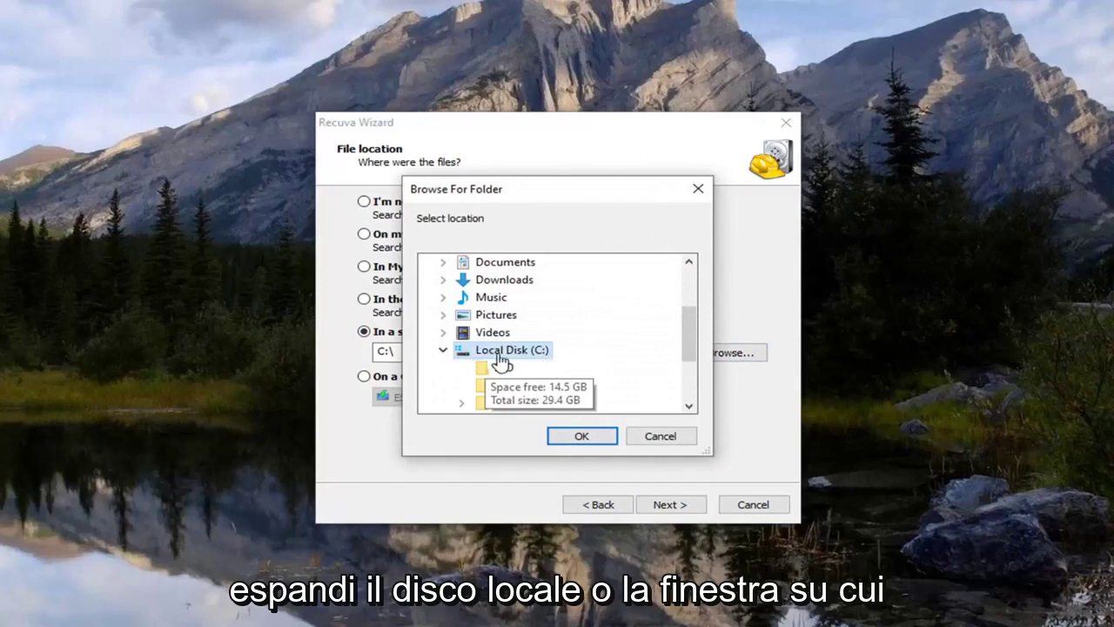
scroll(528, 368, "down", 2)
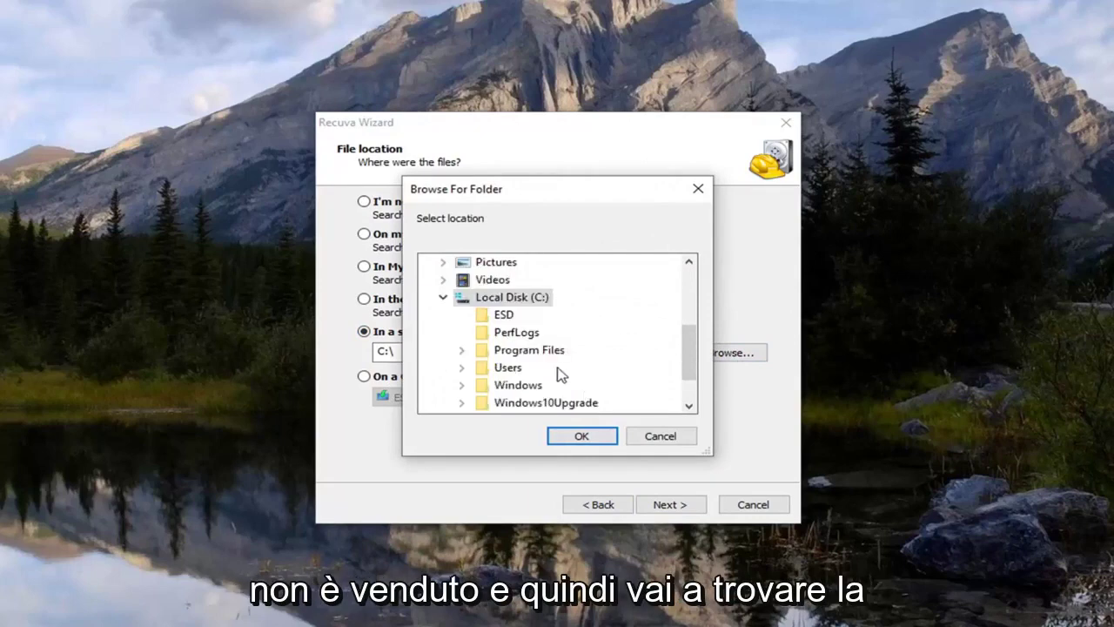
left_click(465, 316)
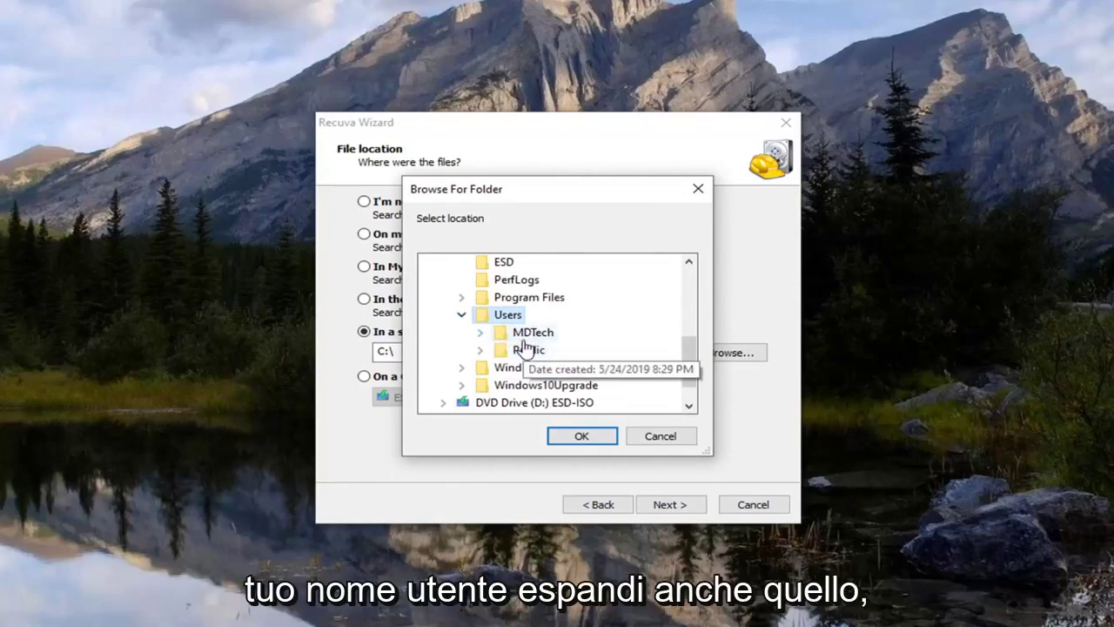
left_click(500, 335)
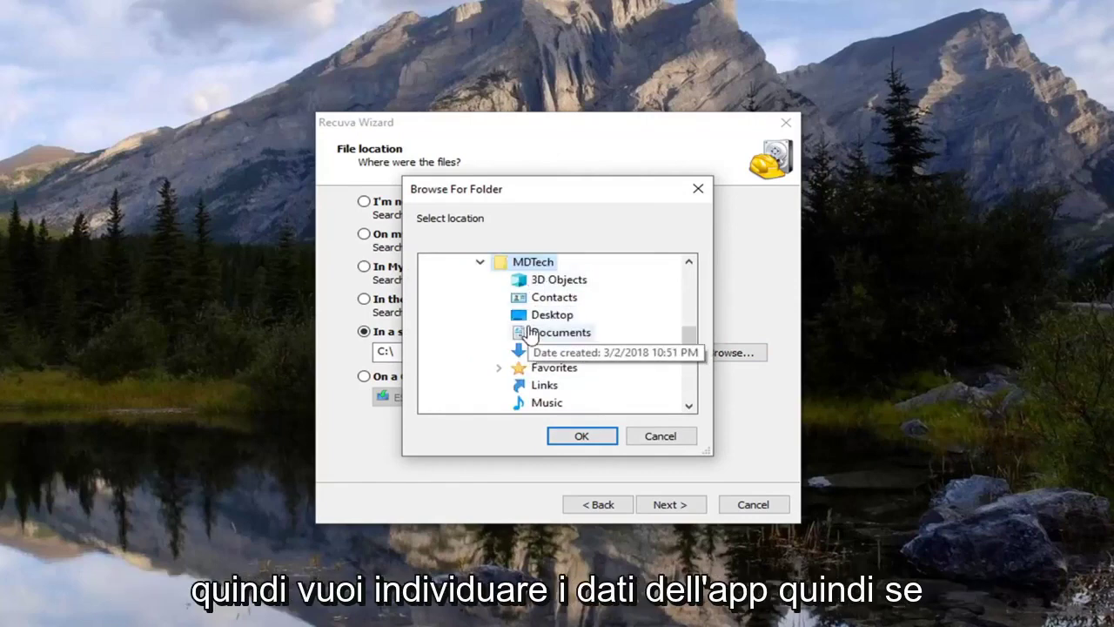
scroll(567, 347, "down", 2)
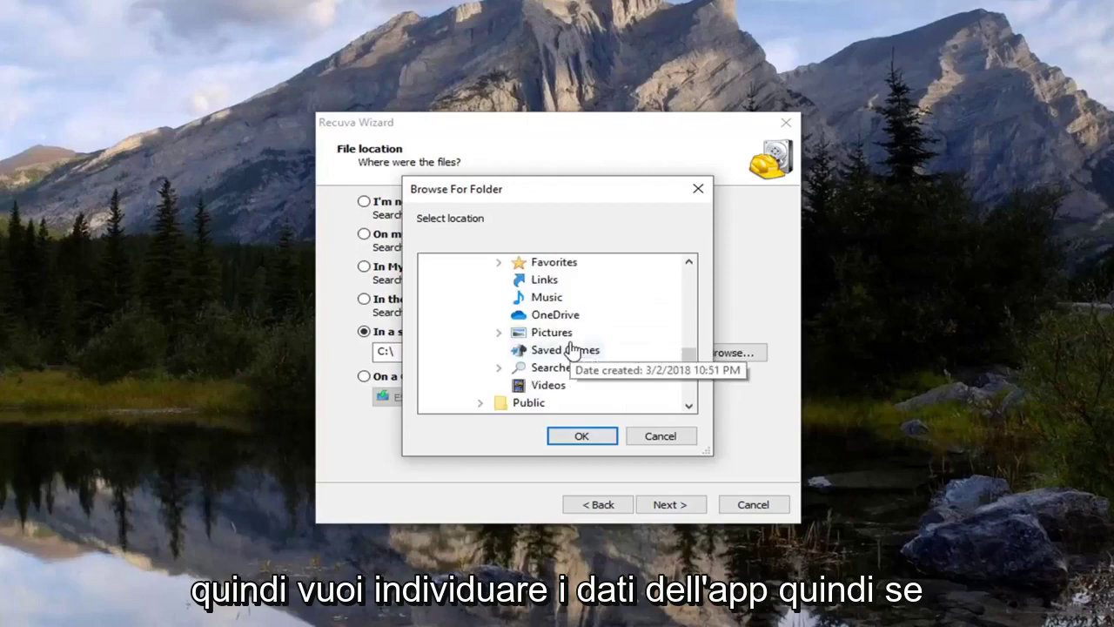
scroll(570, 349, "up", 2)
scroll(566, 344, "up", 1)
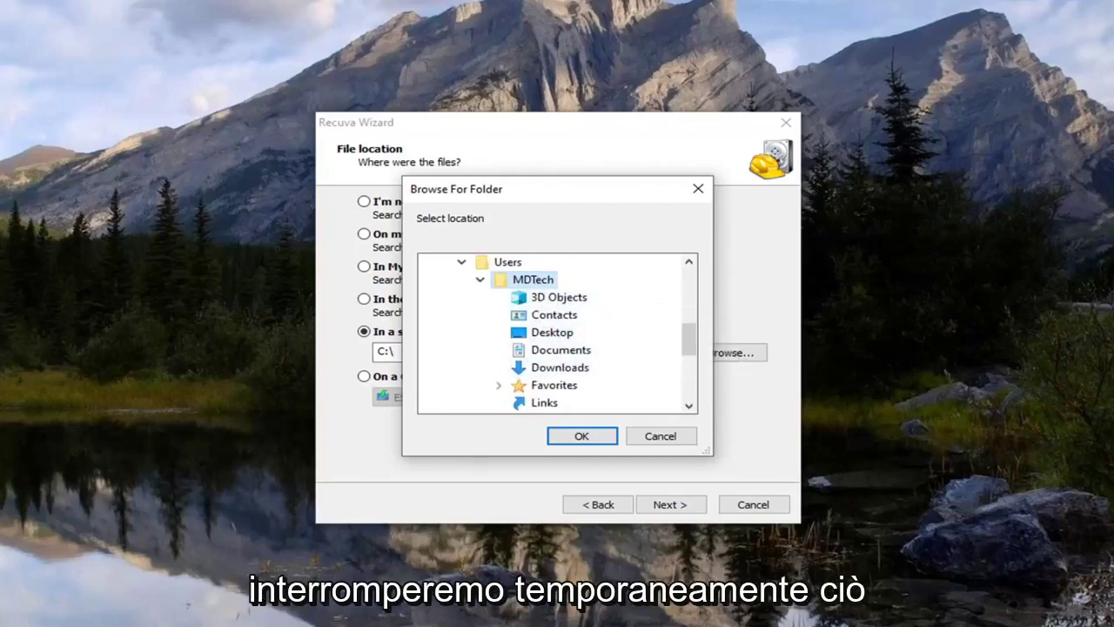
Open File Explorer from Start and turn on Hidden items in its view options
key("super")
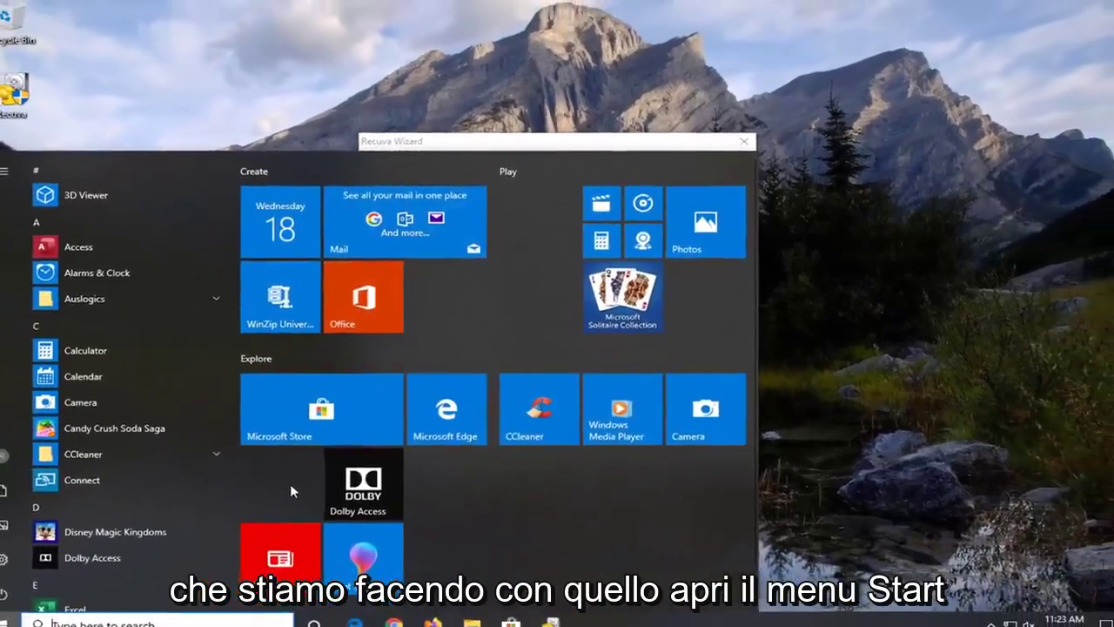
type("file e")
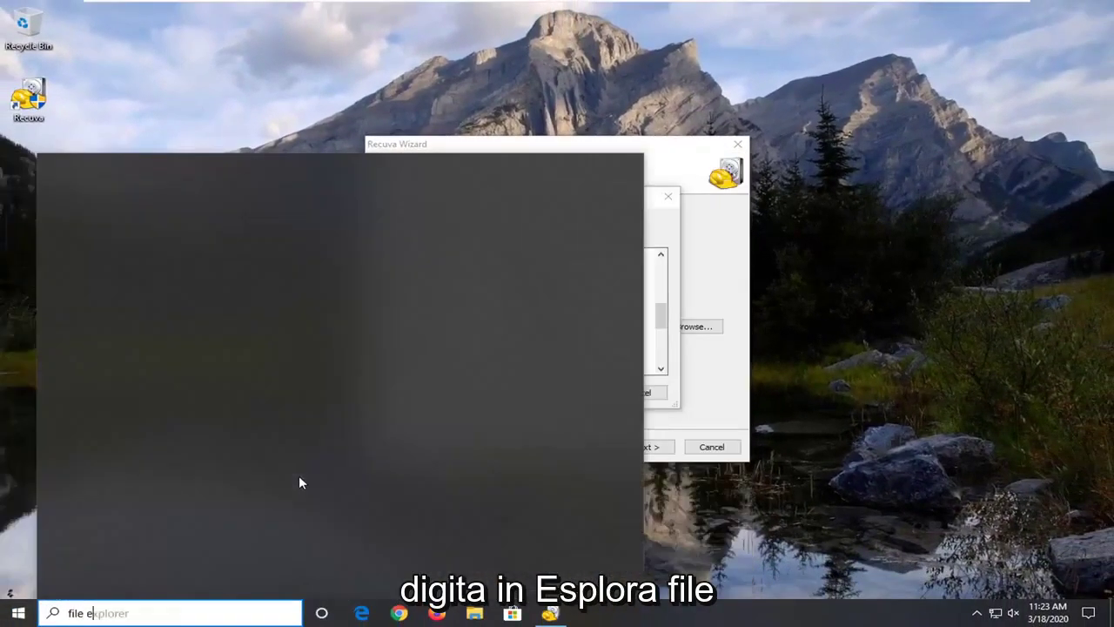
type("xplorer")
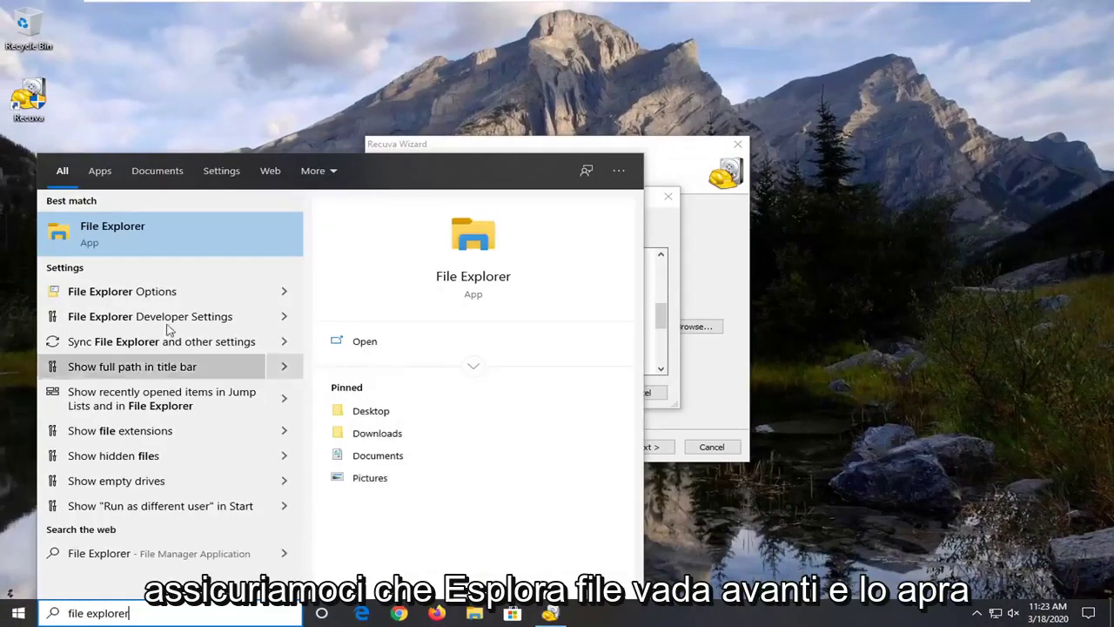
left_click(147, 242)
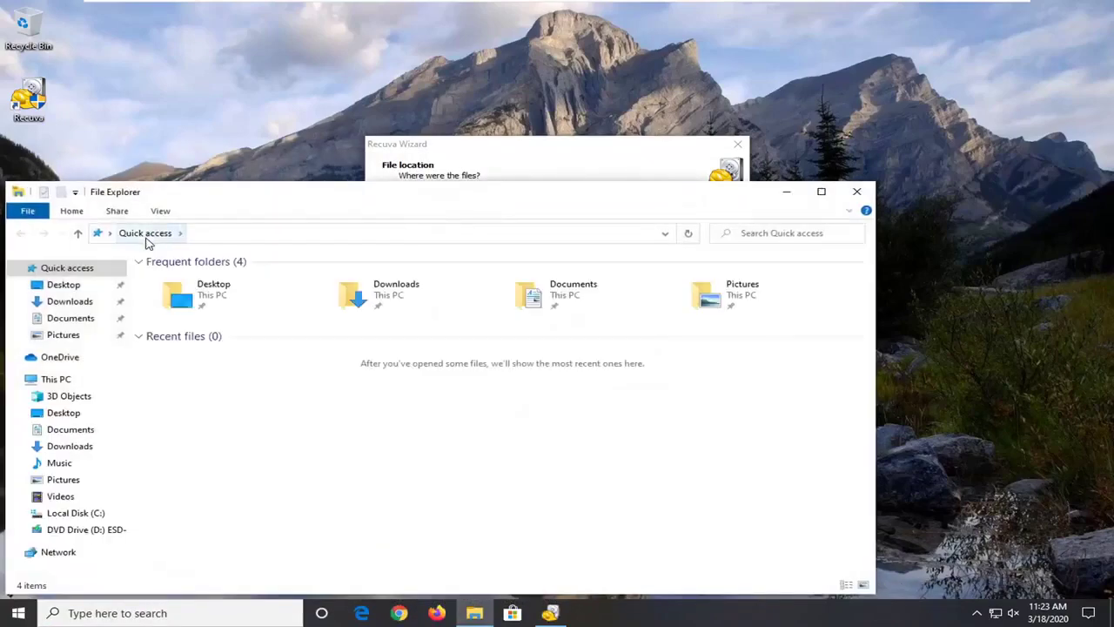
left_click_drag(348, 193, 487, 112)
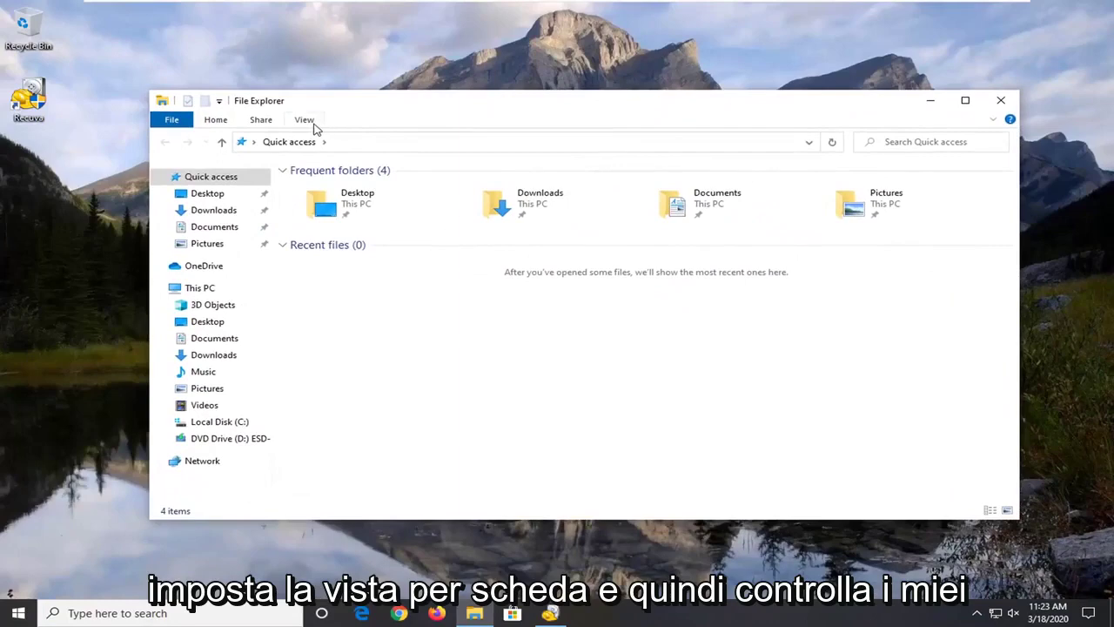
left_click(306, 121)
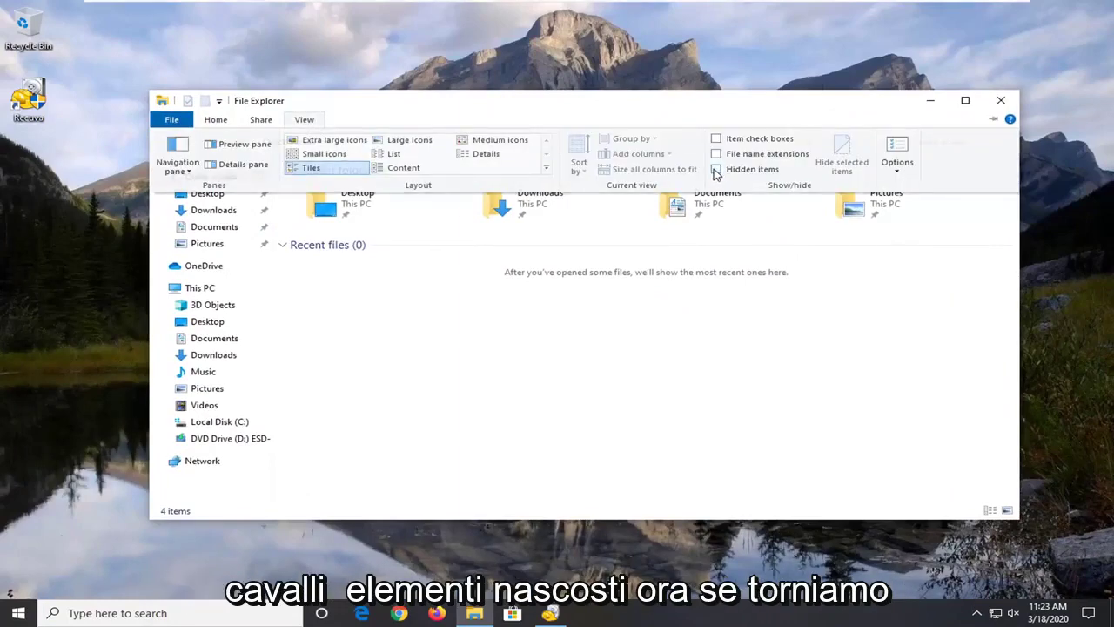
left_click(716, 169)
Close File Explorer, refresh the profile folder in the picker, then cancel the picker
left_click(1001, 100)
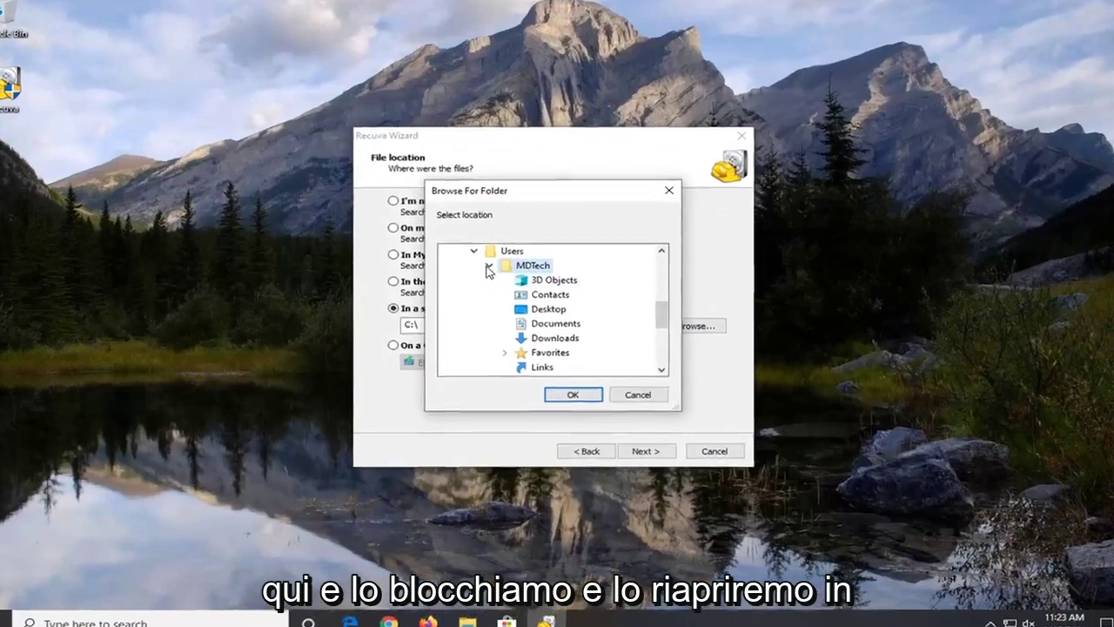
left_click(494, 269)
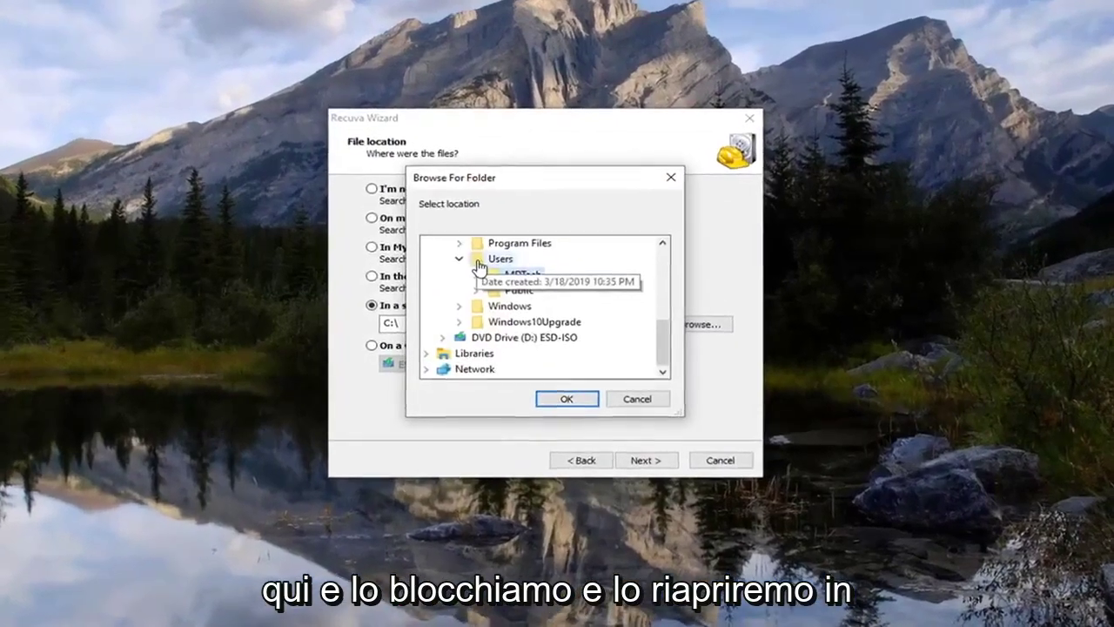
left_click(492, 270)
scroll(604, 291, "down", 4)
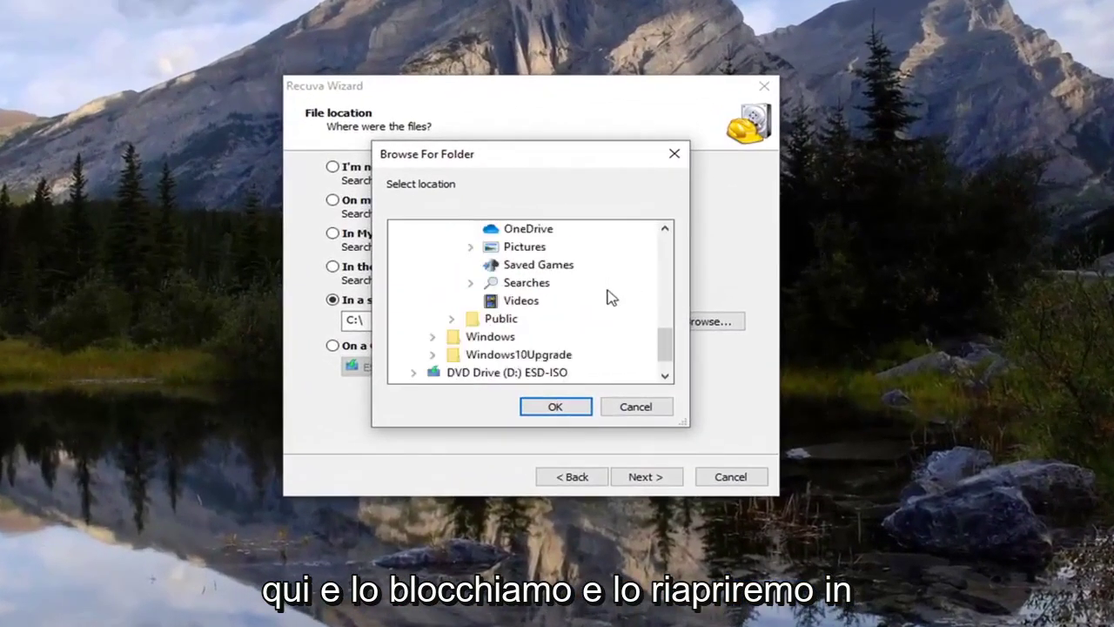
scroll(601, 300, "up", 4)
scroll(592, 304, "up", 1)
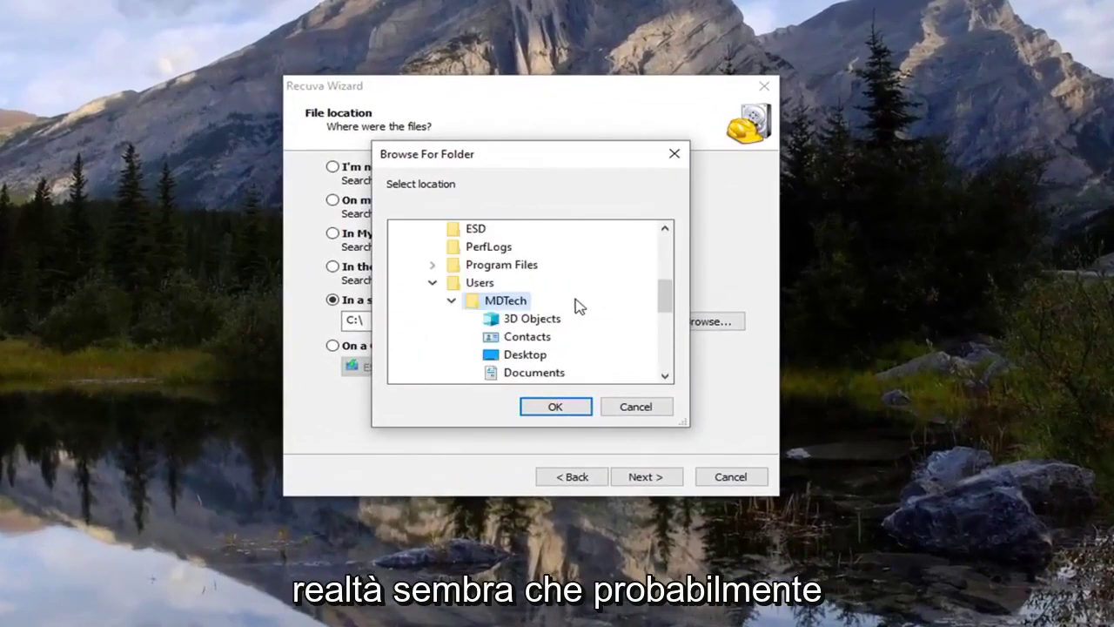
scroll(579, 309, "up", 5)
scroll(578, 356, "down", 2)
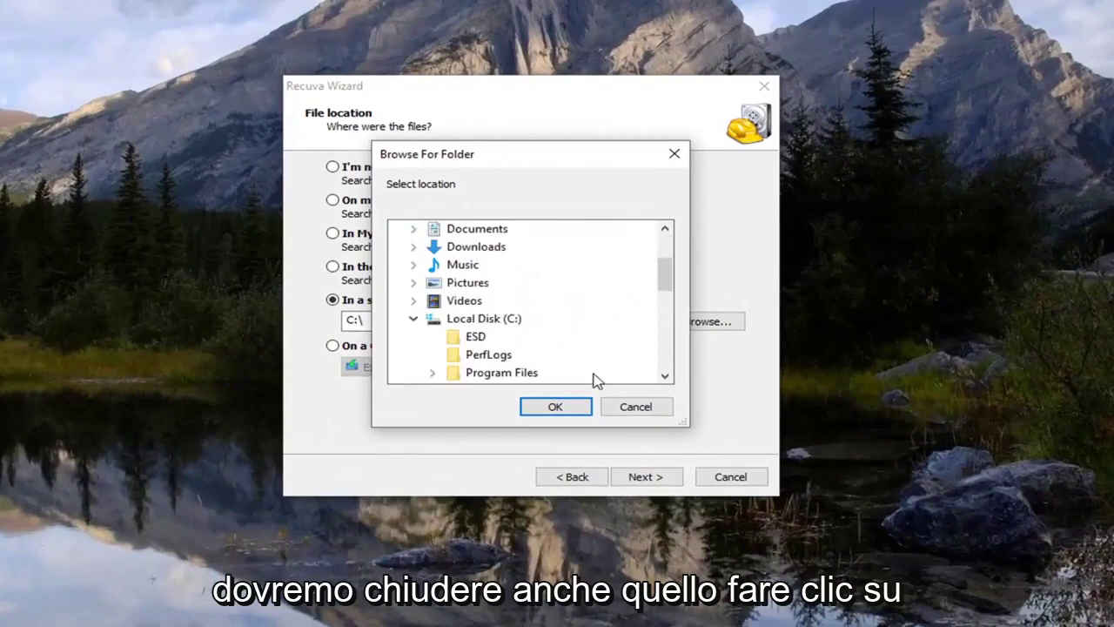
left_click(638, 410)
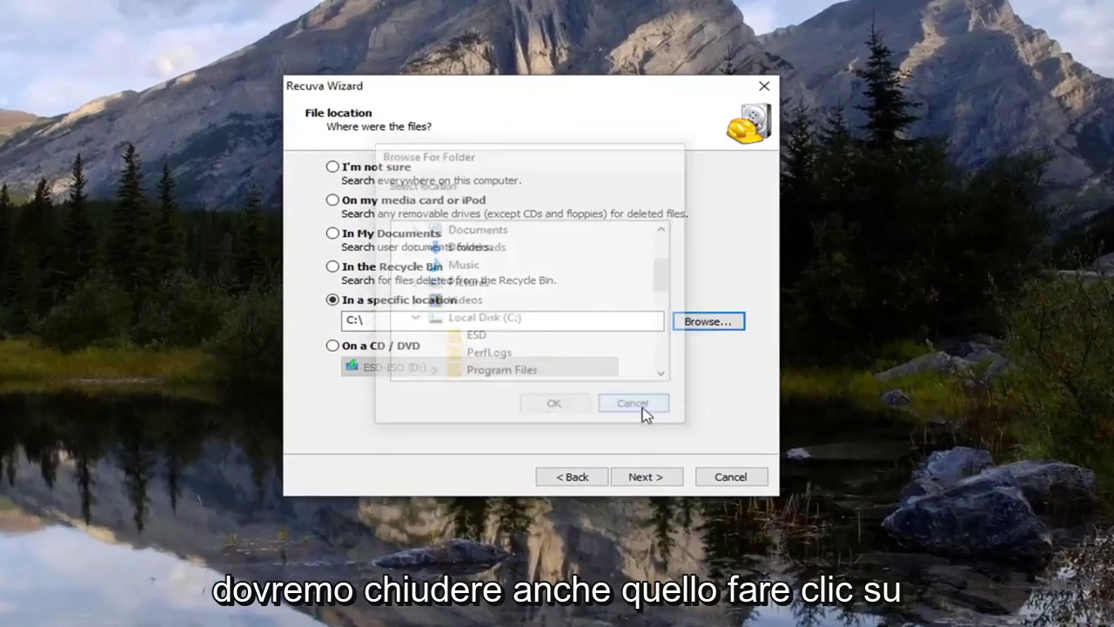
Browse to C:\Users\…\AppData\Local\Google and confirm it as the scan location
left_click(705, 325)
scroll(542, 312, "down", 2)
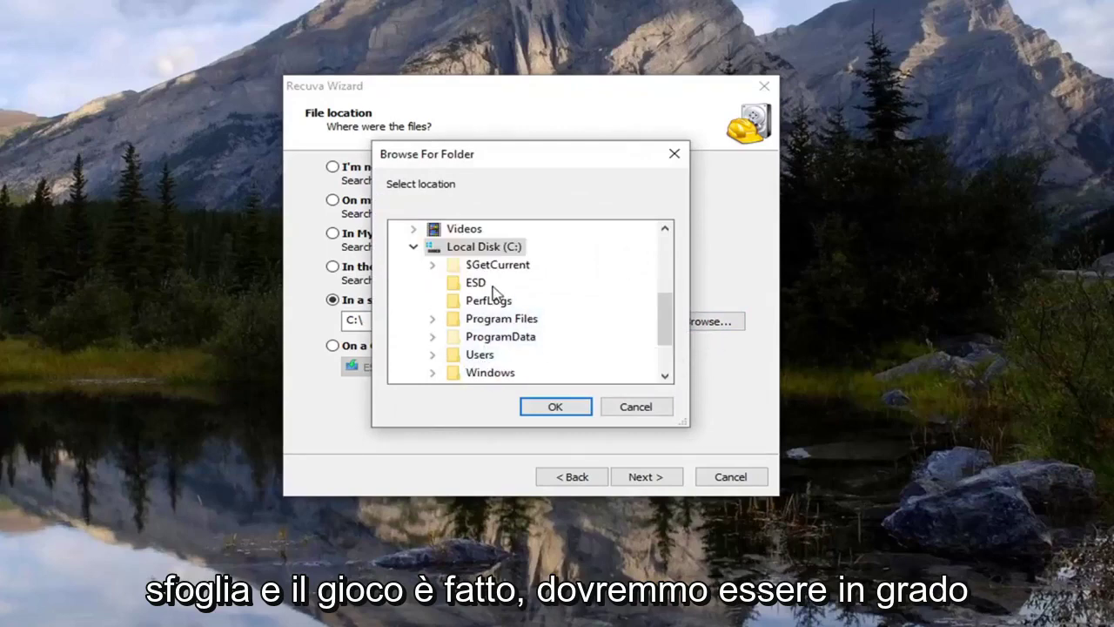
scroll(479, 294, "down", 1)
scroll(448, 269, "up", 5)
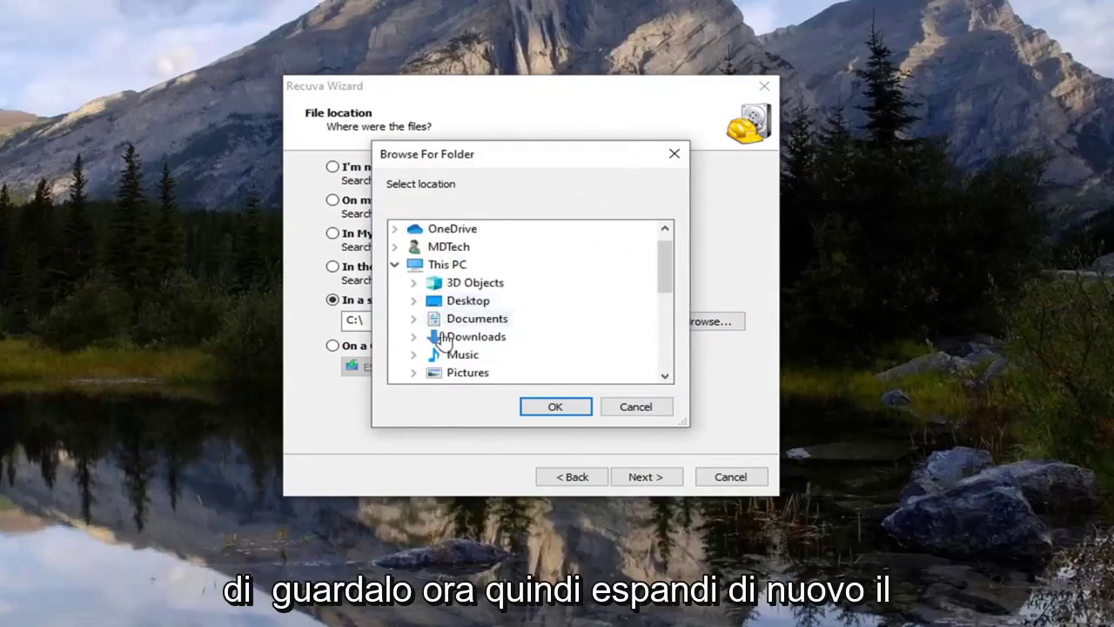
scroll(447, 337, "down", 5)
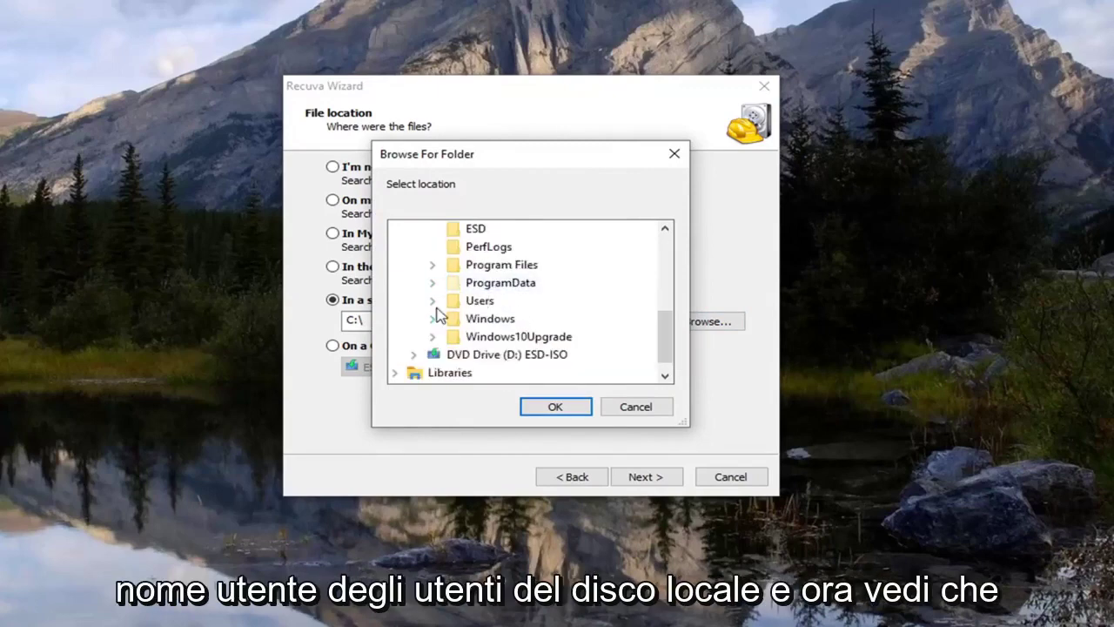
left_click(433, 301)
scroll(510, 301, "down", 1)
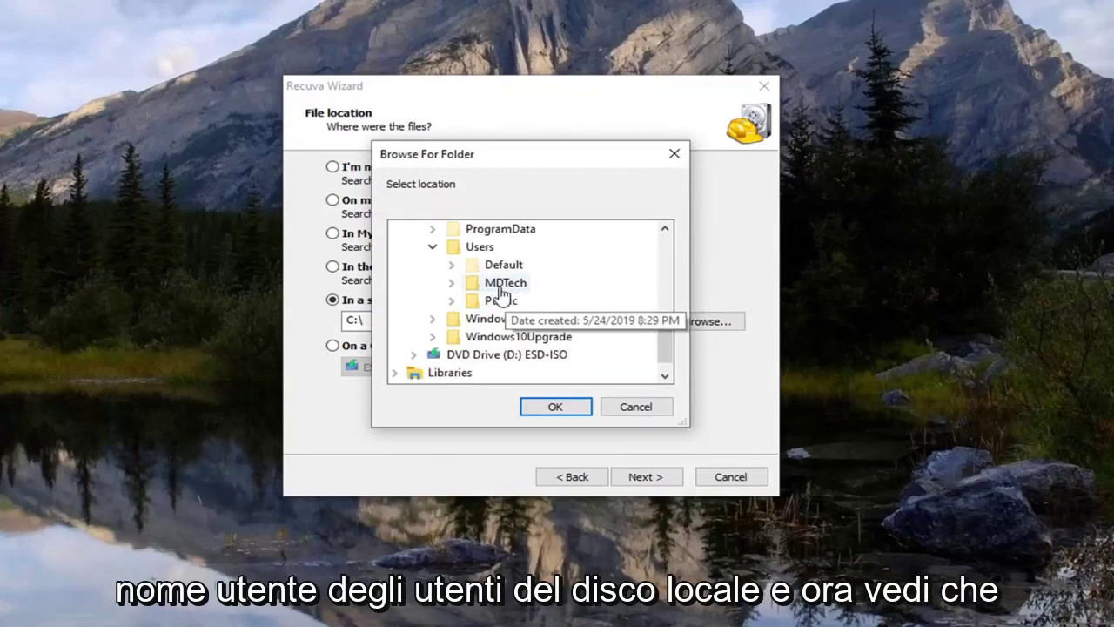
left_click(451, 282)
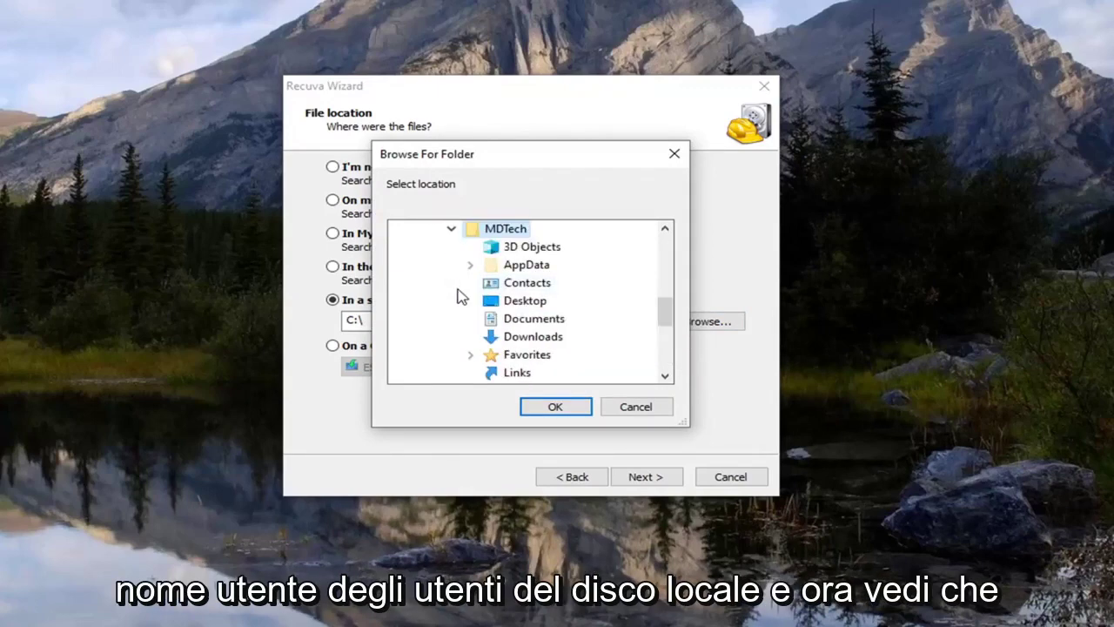
double_click(527, 266)
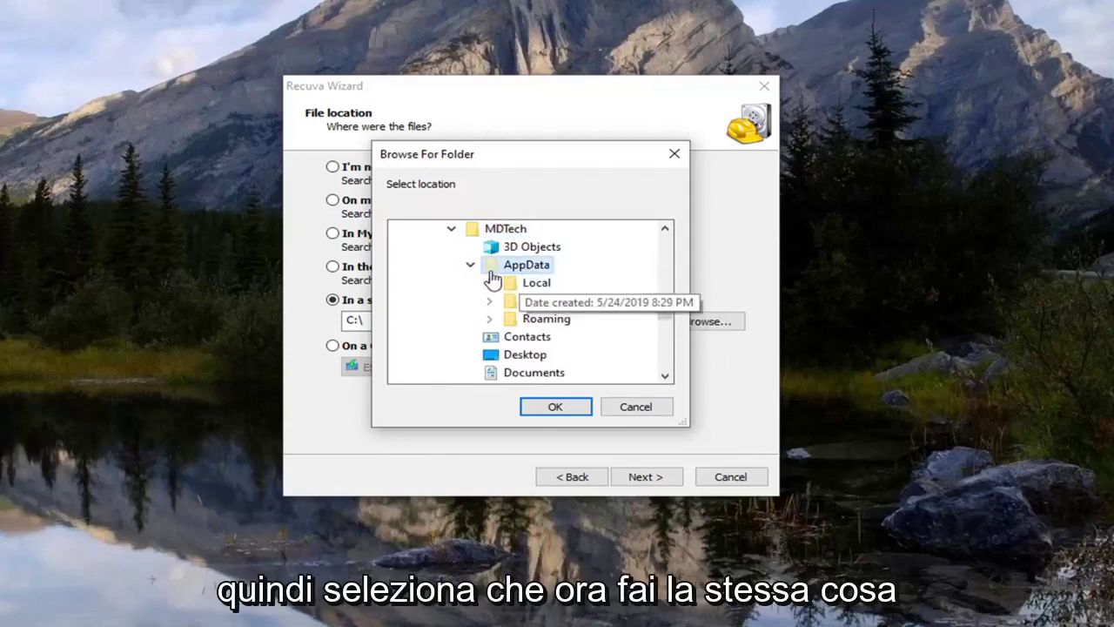
double_click(535, 284)
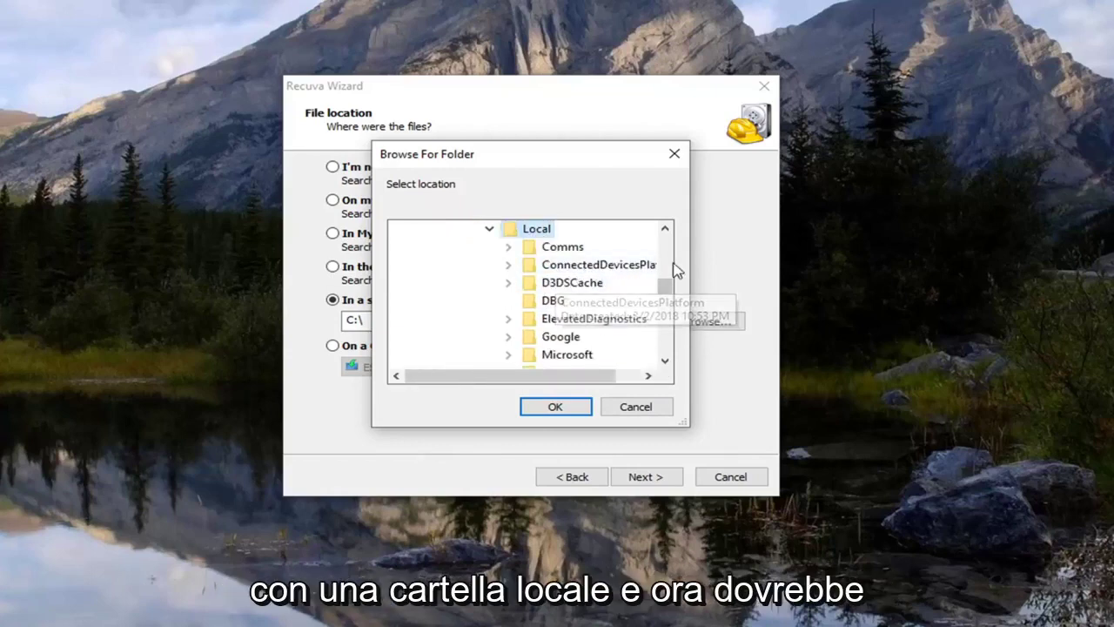
double_click(550, 340)
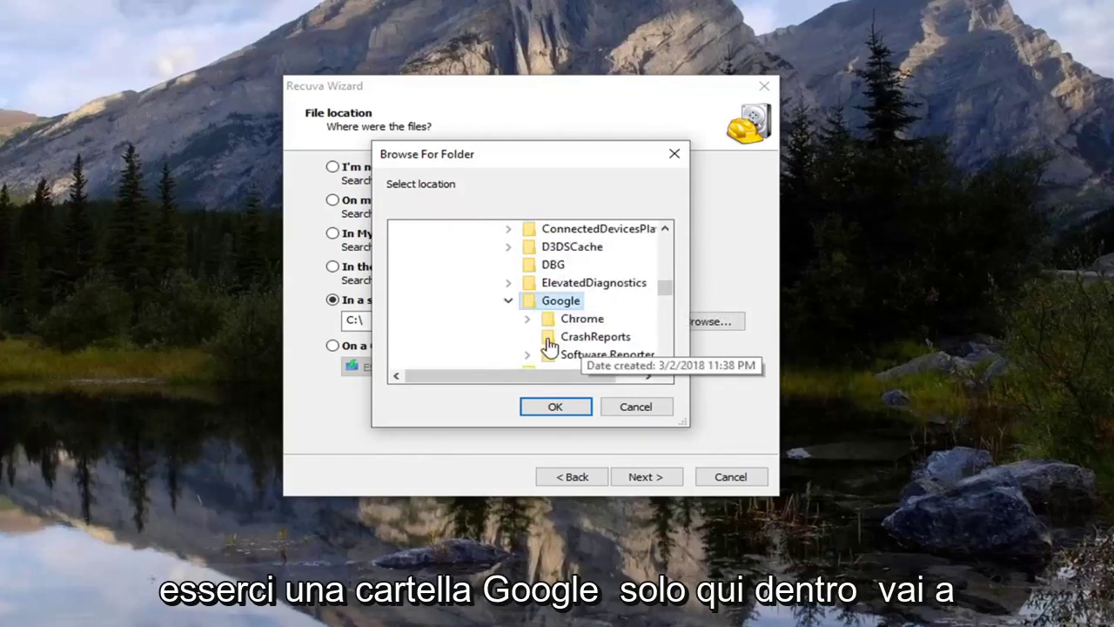
left_click(557, 409)
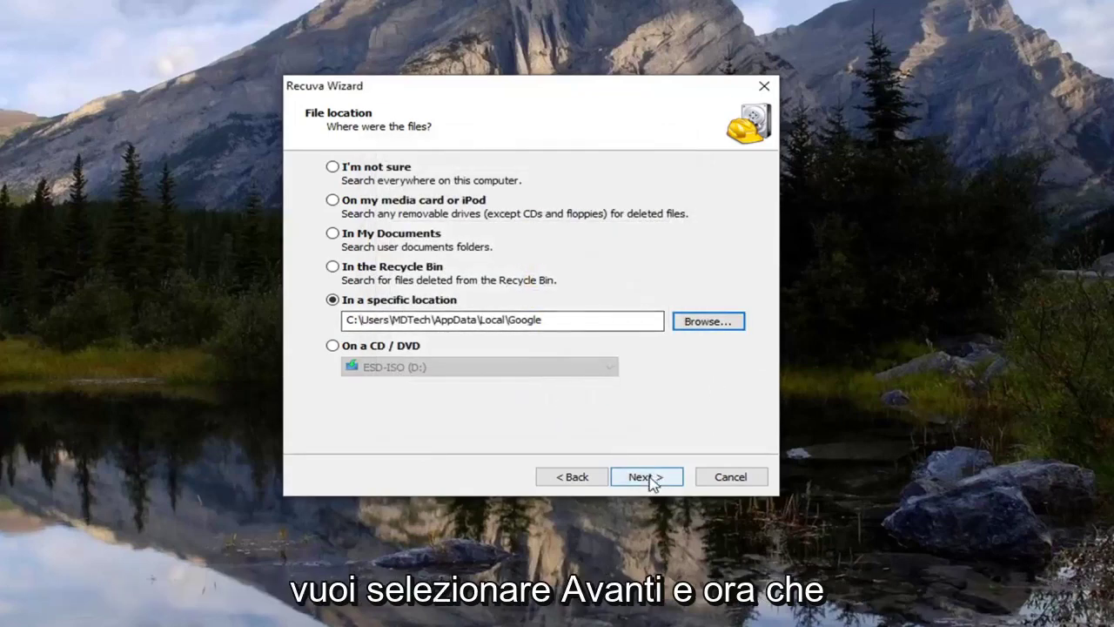
Finish the wizard and scan the Google folder, finding 59 deleted Chrome files
left_click(650, 479)
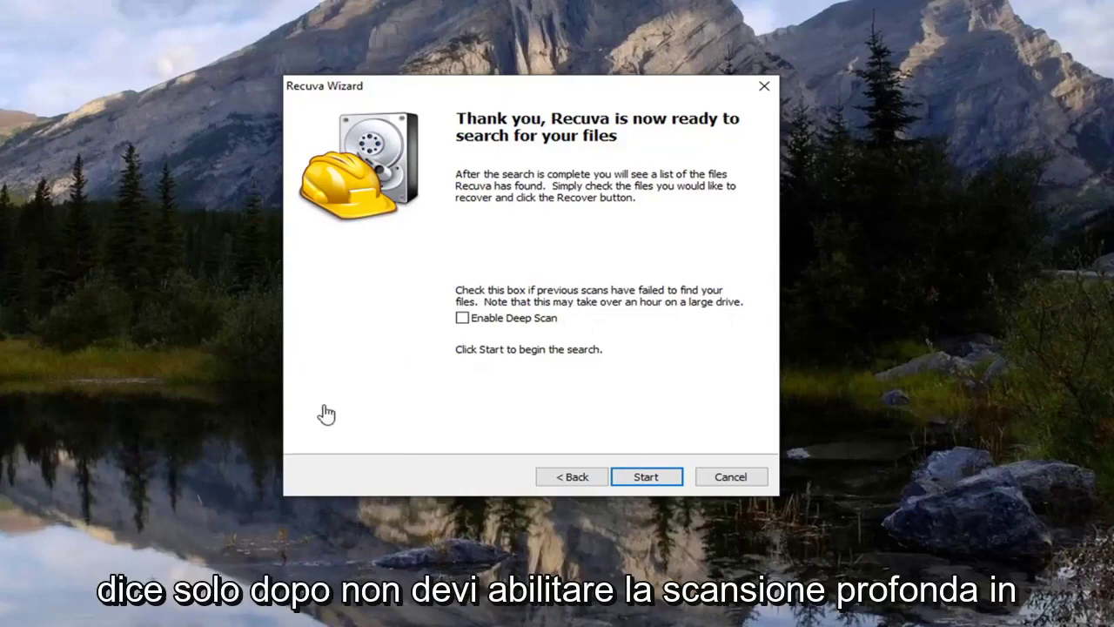
left_click(641, 480)
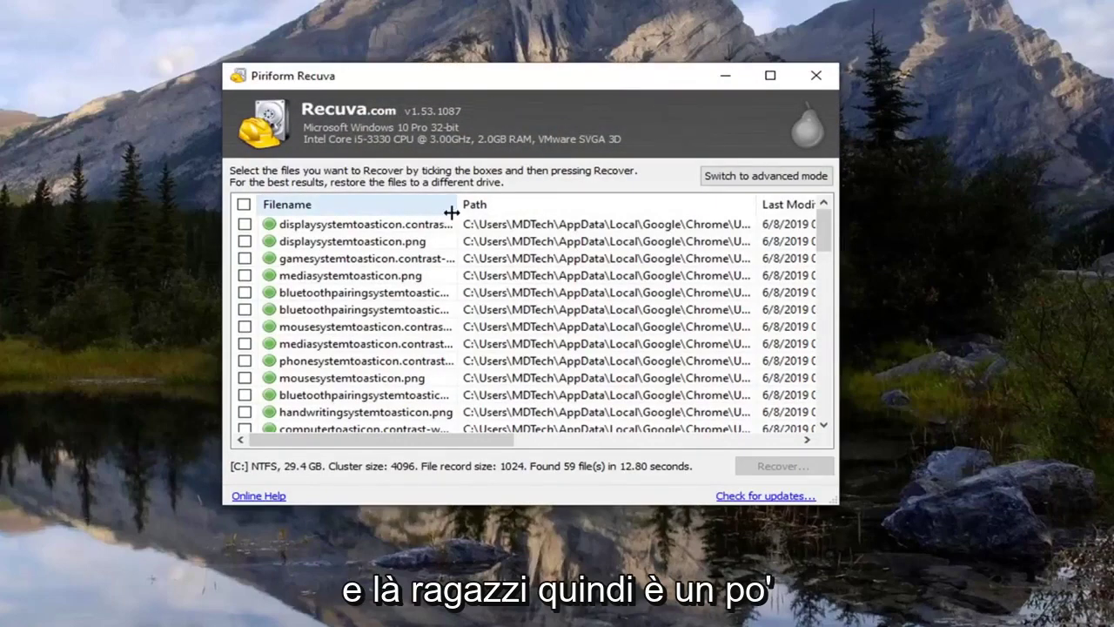
Widen the Filename column and scroll through the 59 found files, mostly Chrome toast icons
left_click_drag(456, 207, 553, 222)
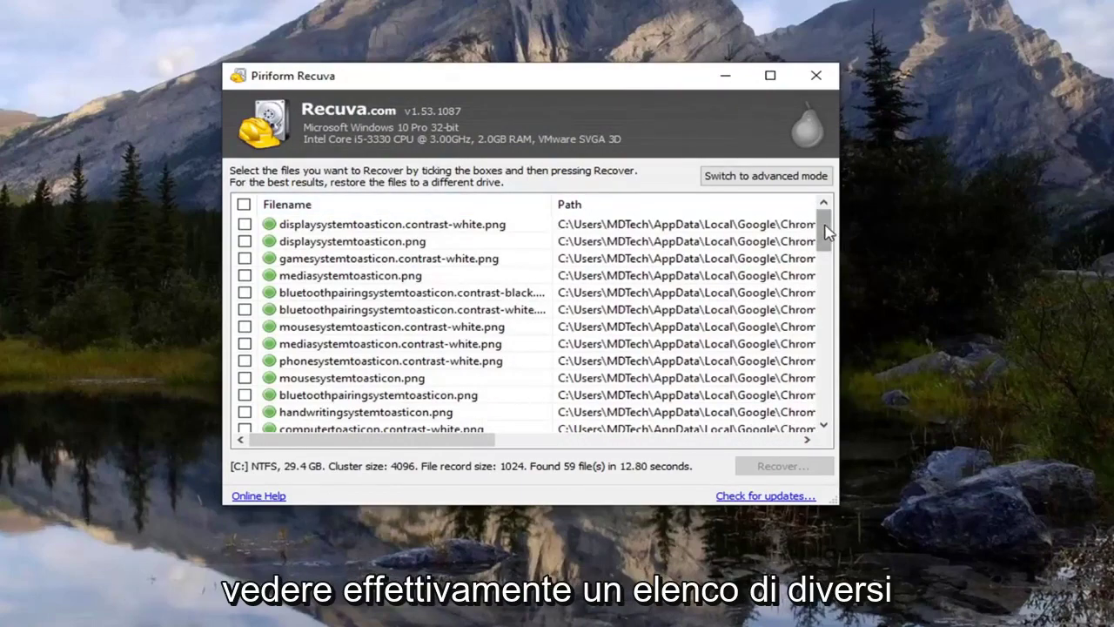
left_click_drag(827, 230, 788, 412)
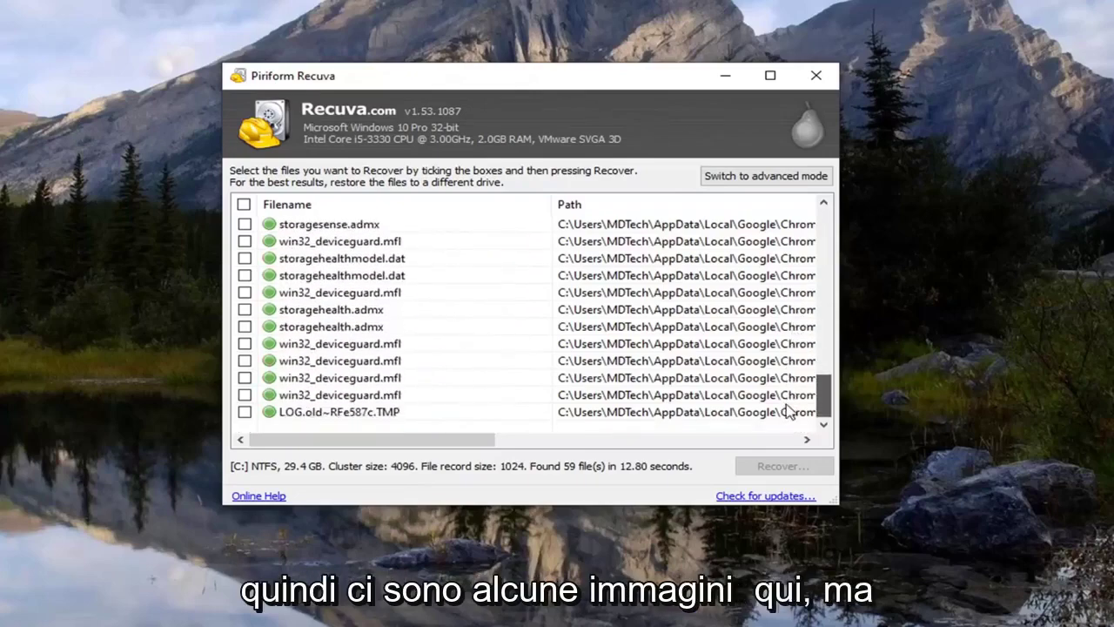
scroll(321, 341, "up", 9)
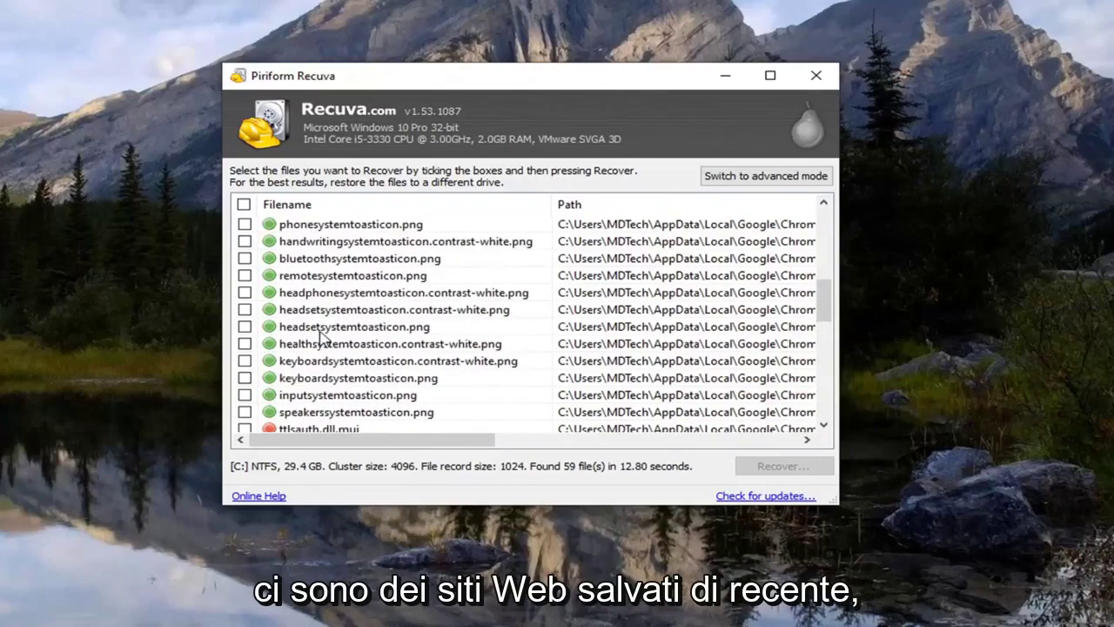
scroll(321, 336, "up", 5)
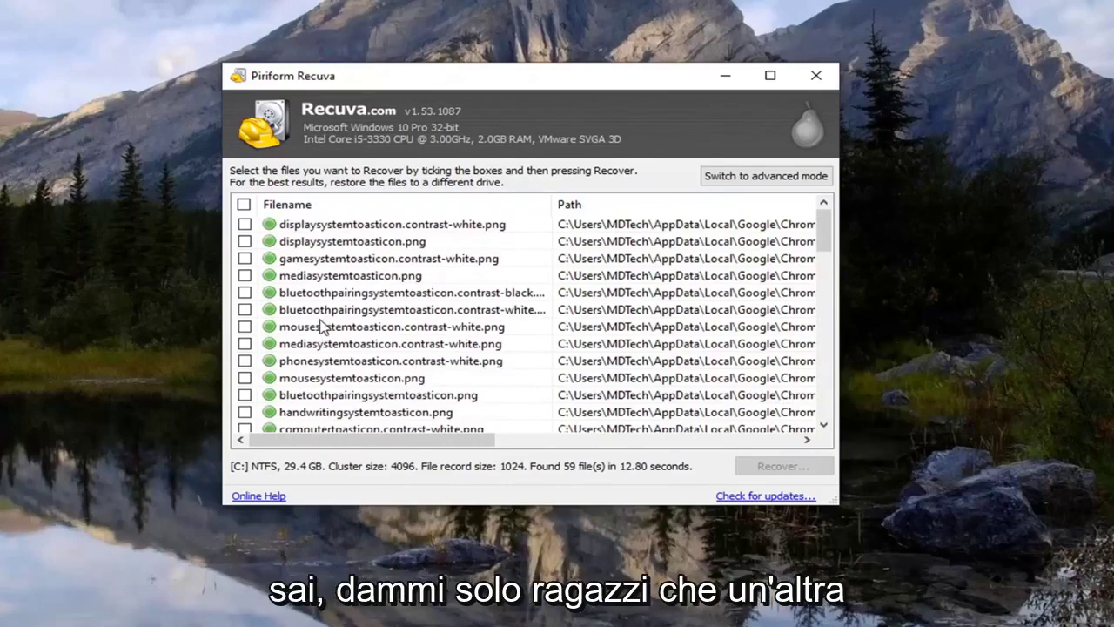
scroll(456, 287, "down", 4)
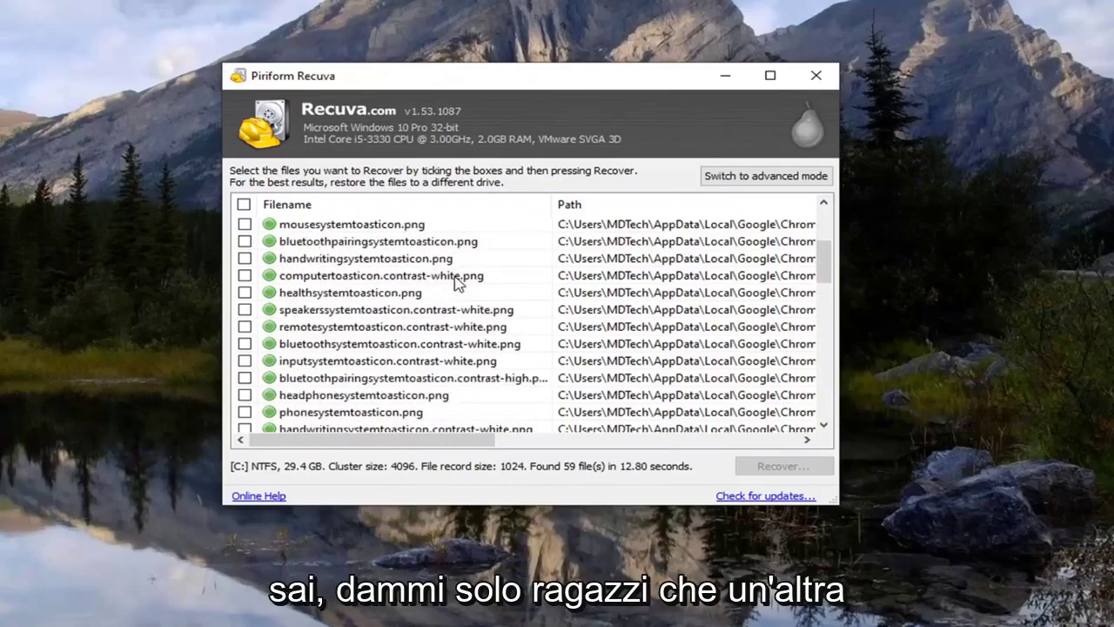
scroll(457, 284, "down", 3)
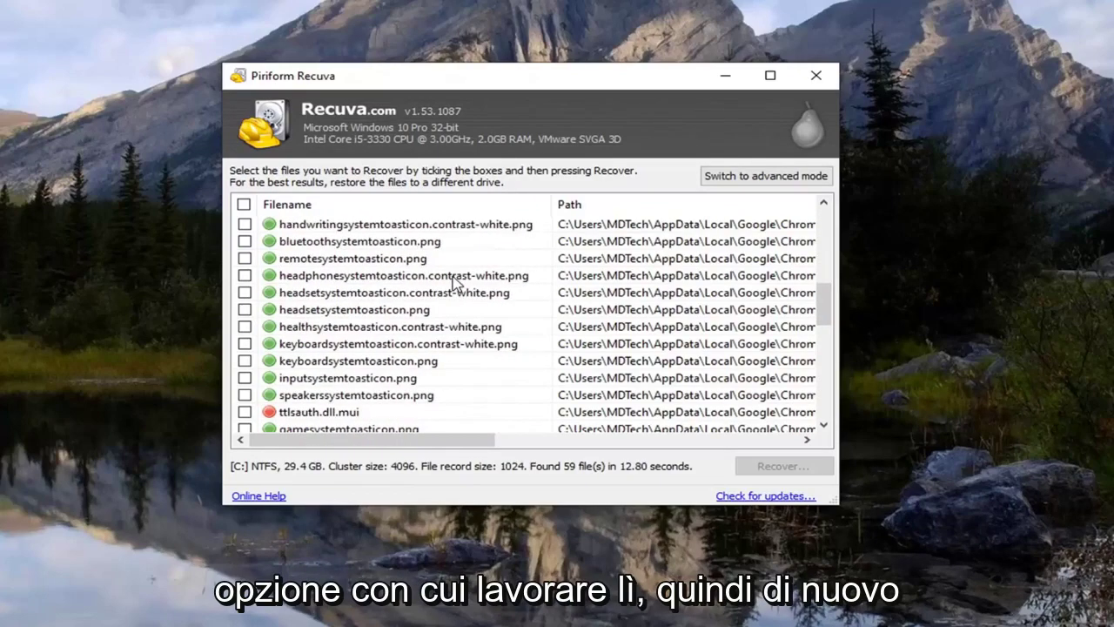
scroll(453, 284, "down", 8)
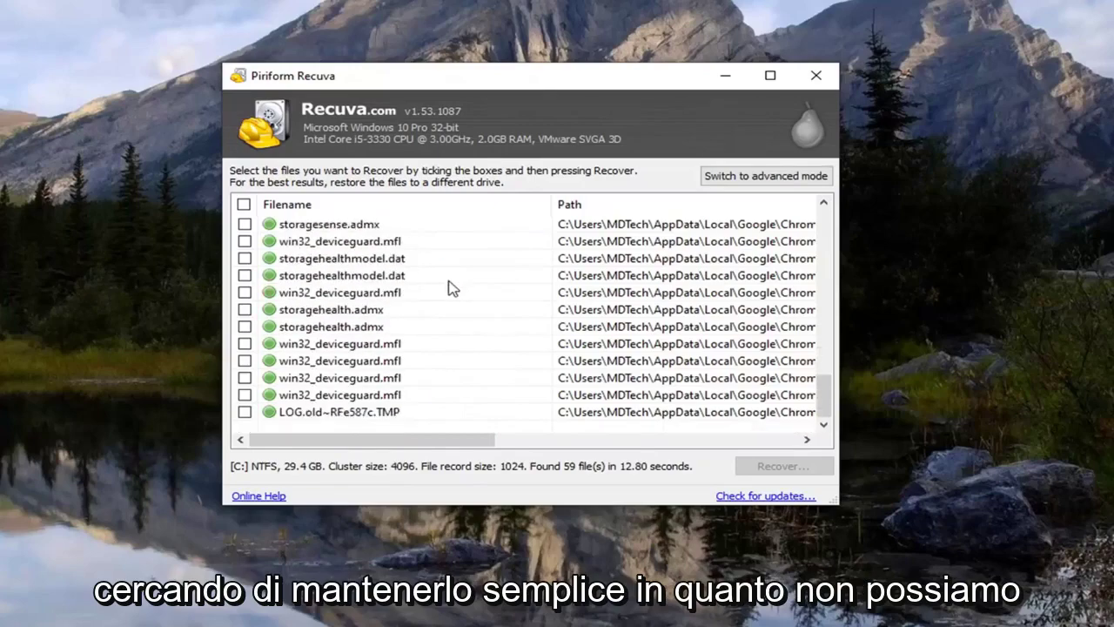
scroll(486, 275, "up", 15)
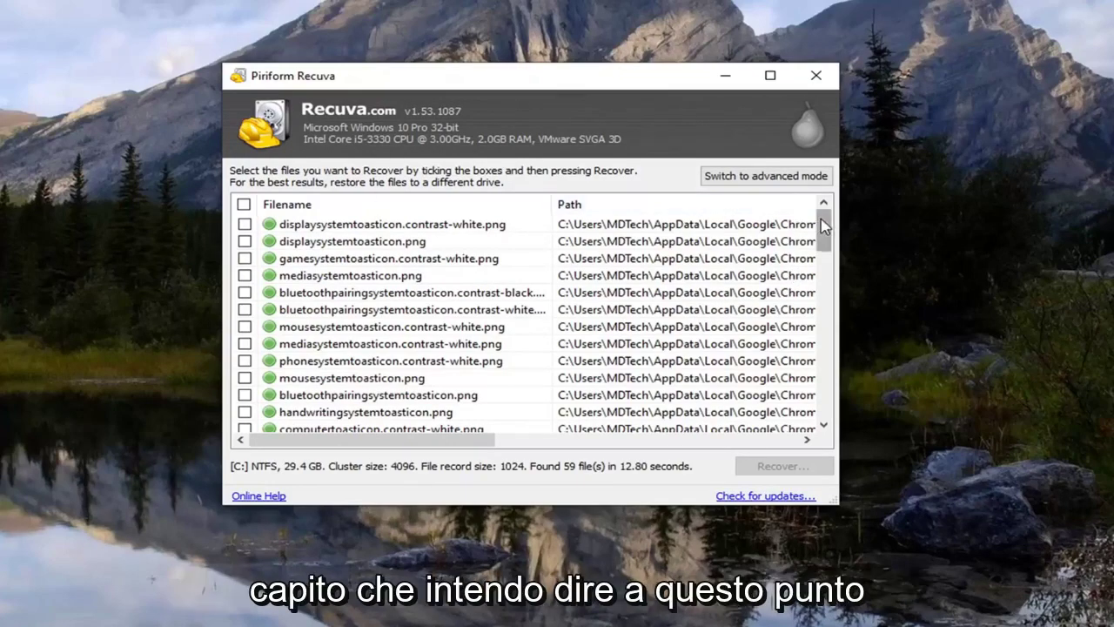
scroll(806, 222, "down", 5)
scroll(818, 213, "up", 5)
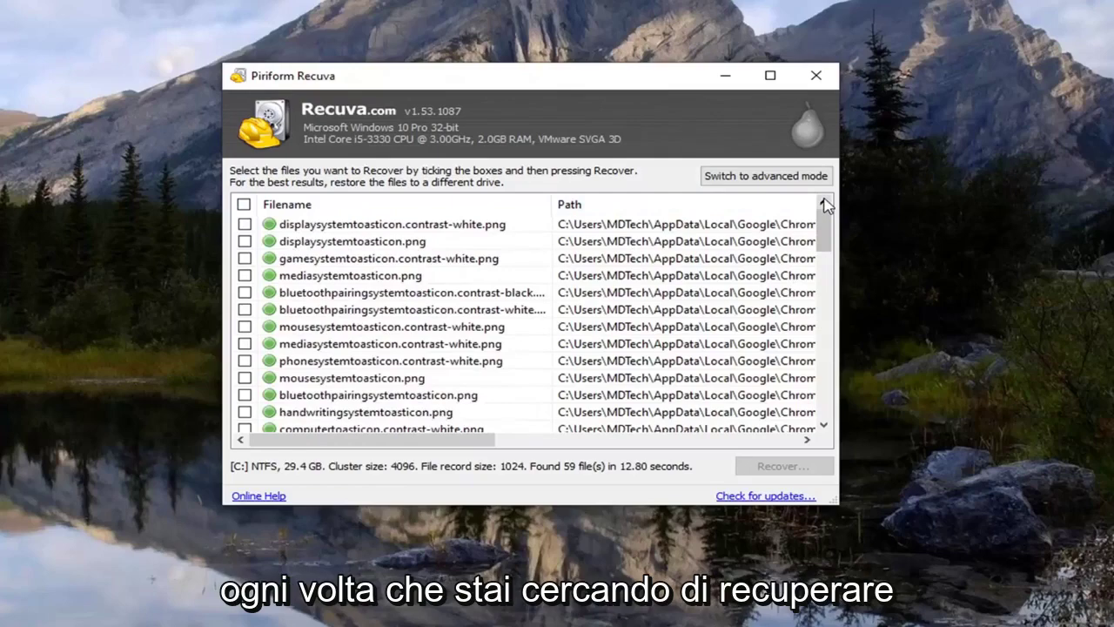
scroll(818, 217, "down", 2)
scroll(818, 218, "up", 2)
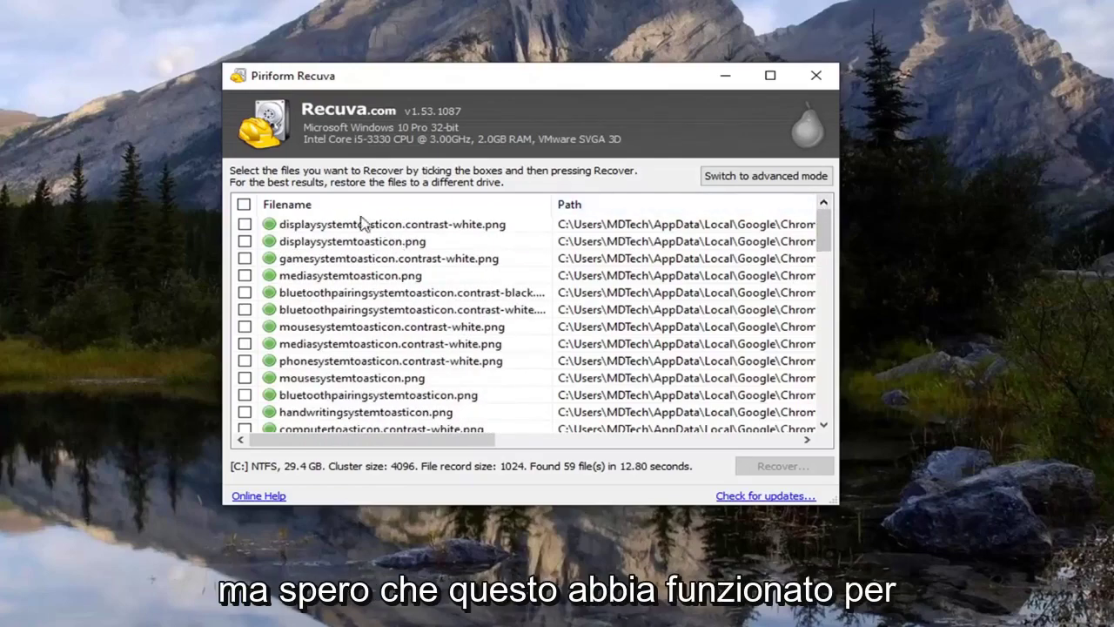